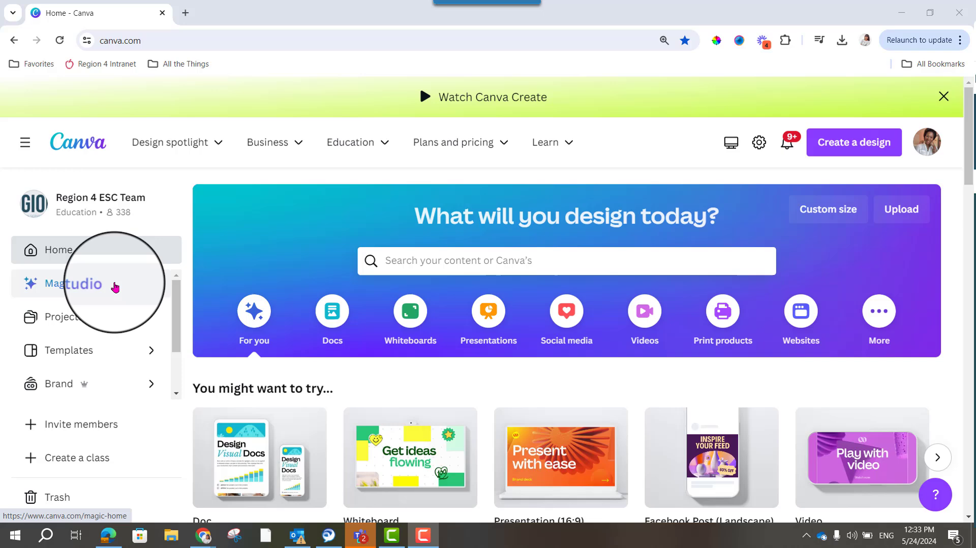
Open Magic Studio and scroll to the Magic Design cards for posts, presentations and video.
click(115, 287)
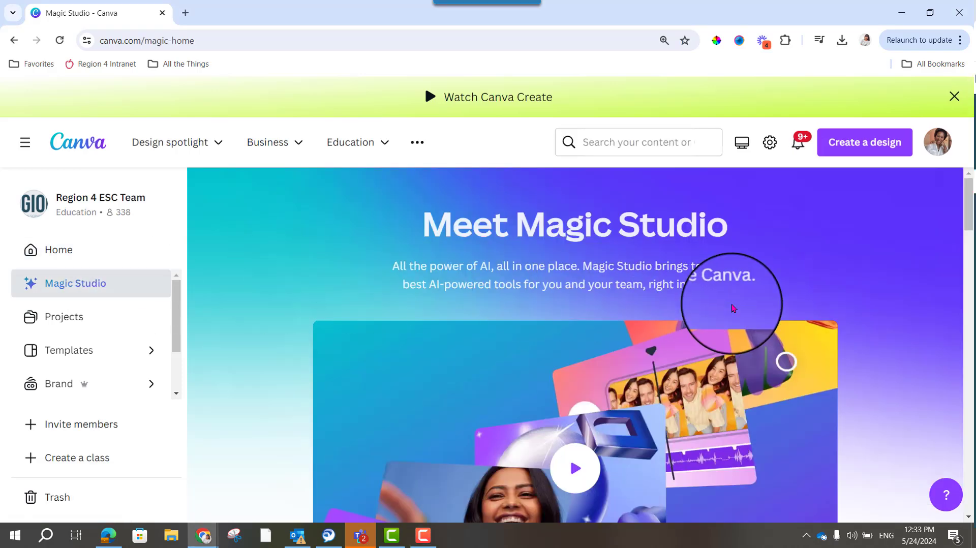
scroll(732, 308, down, 1)
scroll(732, 308, down, 2)
scroll(732, 308, down, 4)
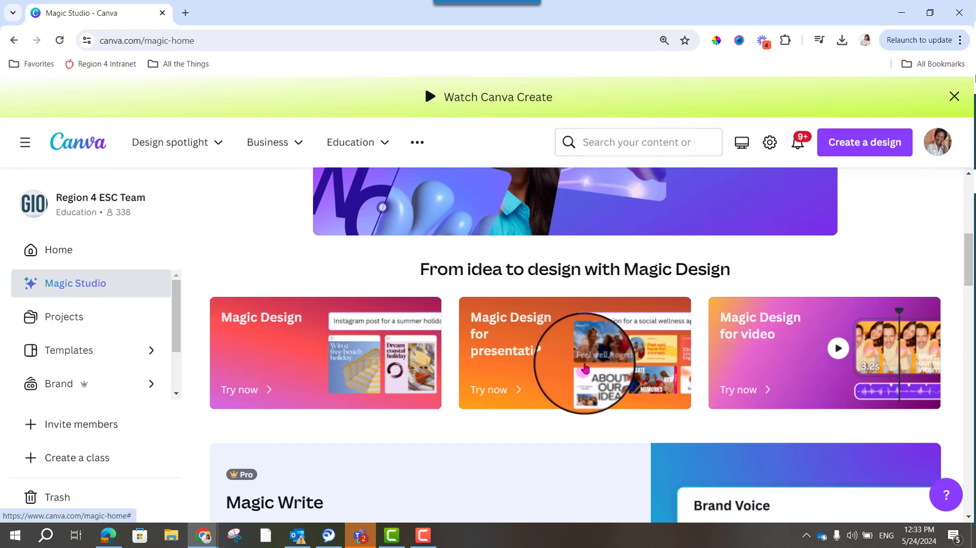
Start a new presentation with Magic Design for presentations in a new editor tab.
click(585, 367)
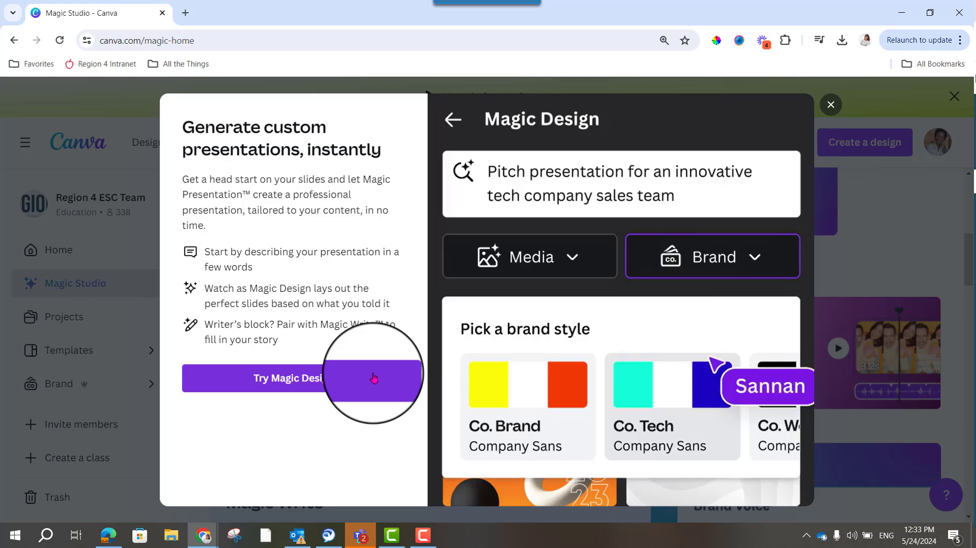
click(373, 377)
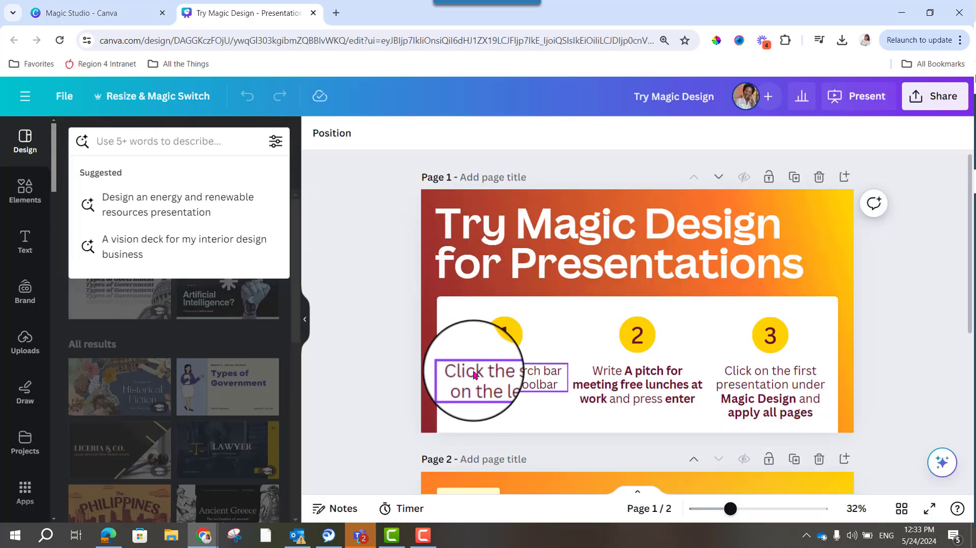
Search the Design panel for 'explain benefits and cautions of using artificial intelligence in school'.
click(176, 137)
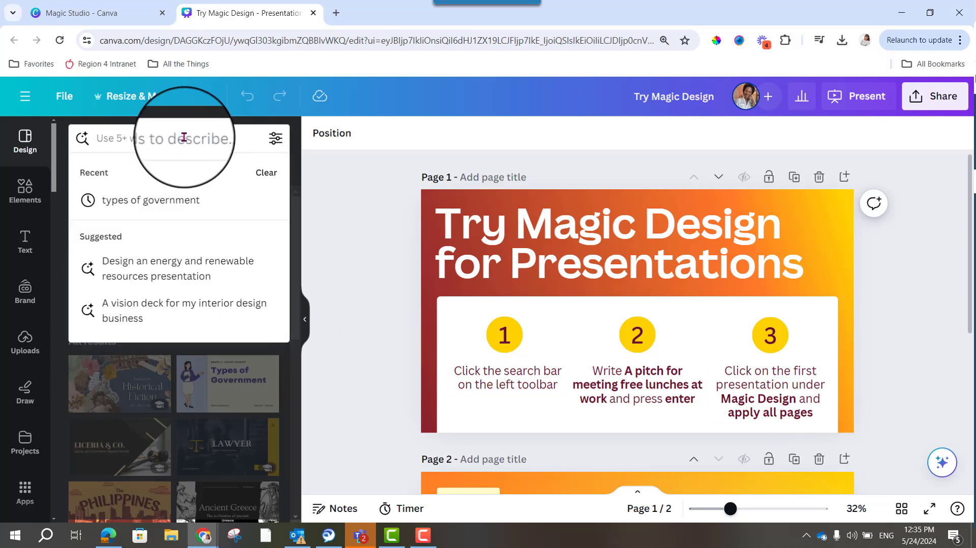
text(explain ar)
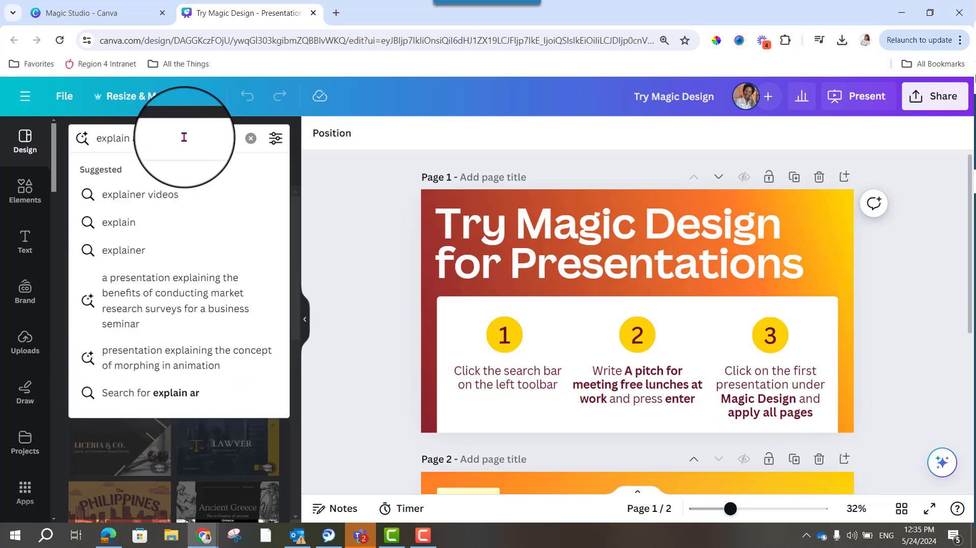
text(in)
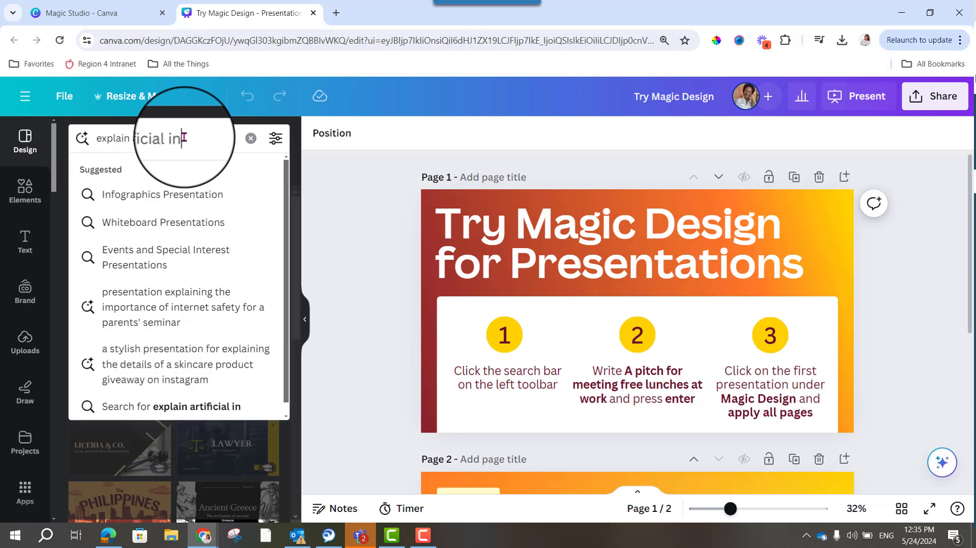
text(te)
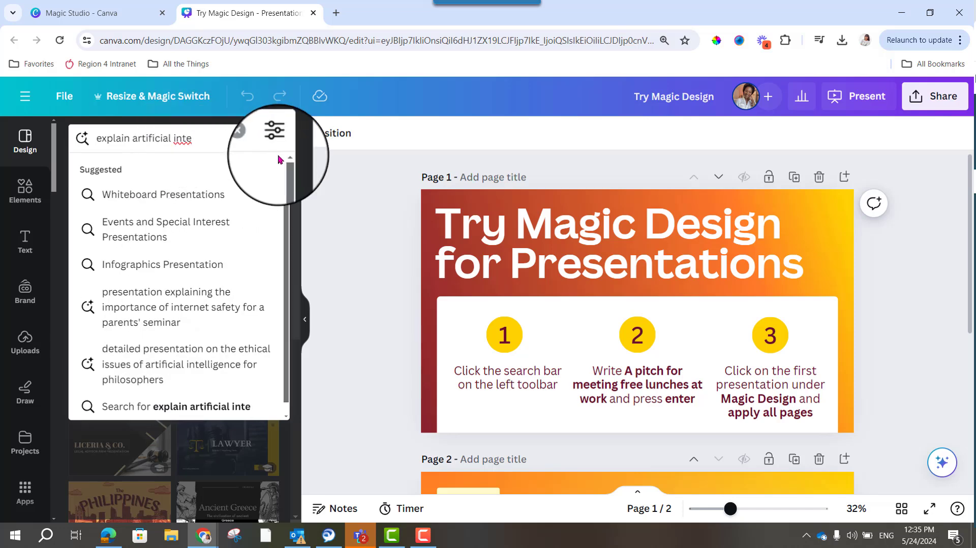
text(ll)
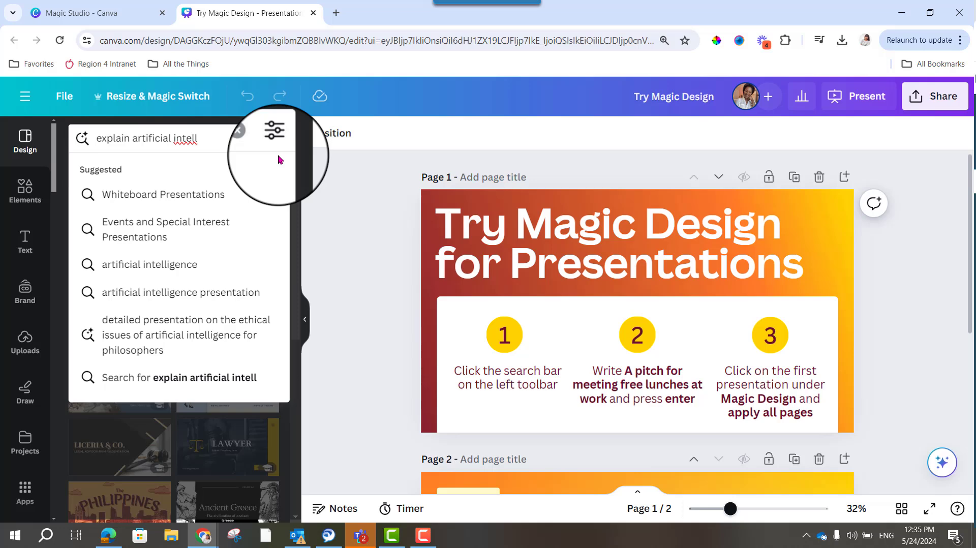
text(igence)
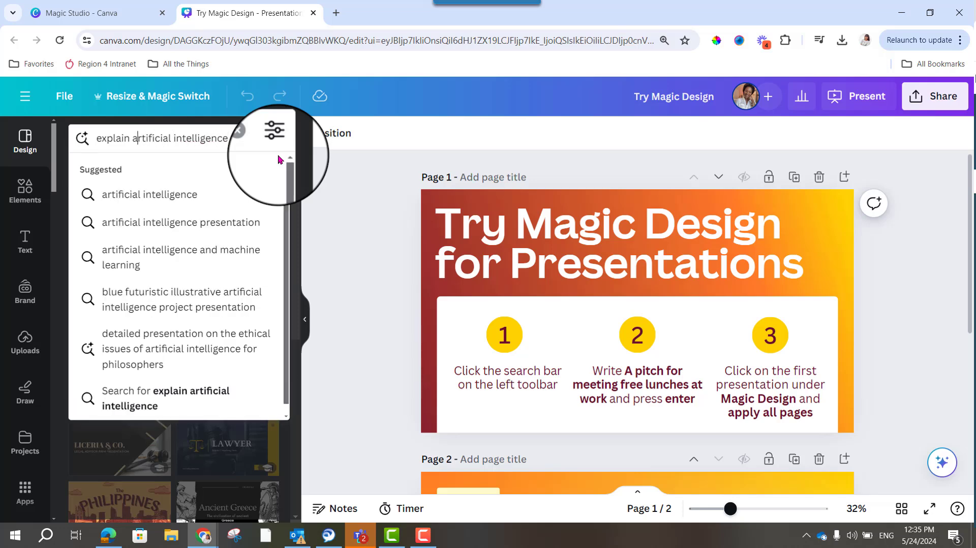
text(nefi)
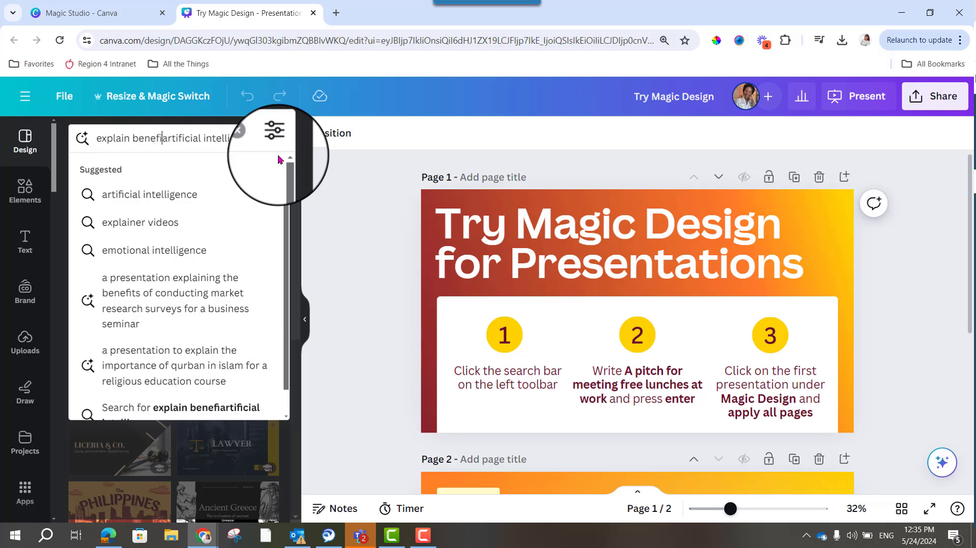
text( and cau)
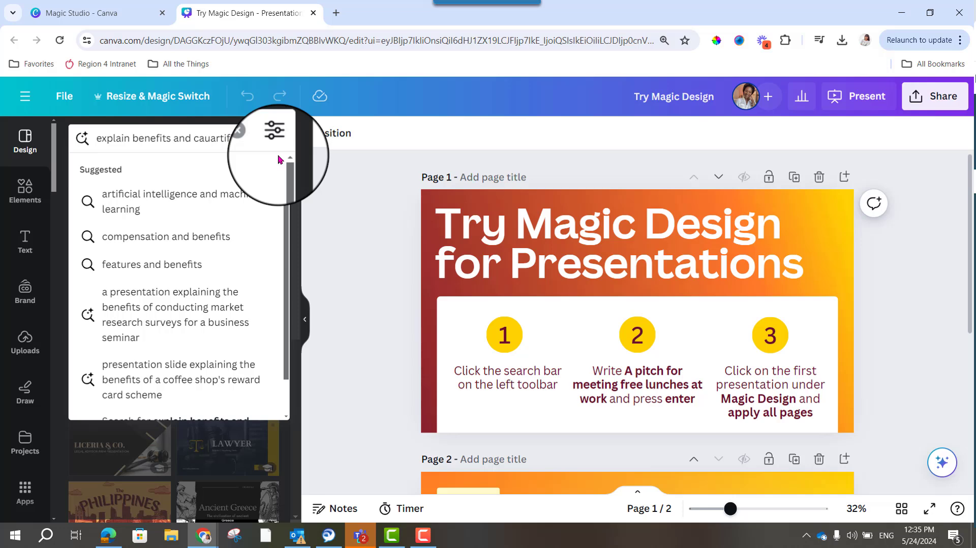
text(sin)
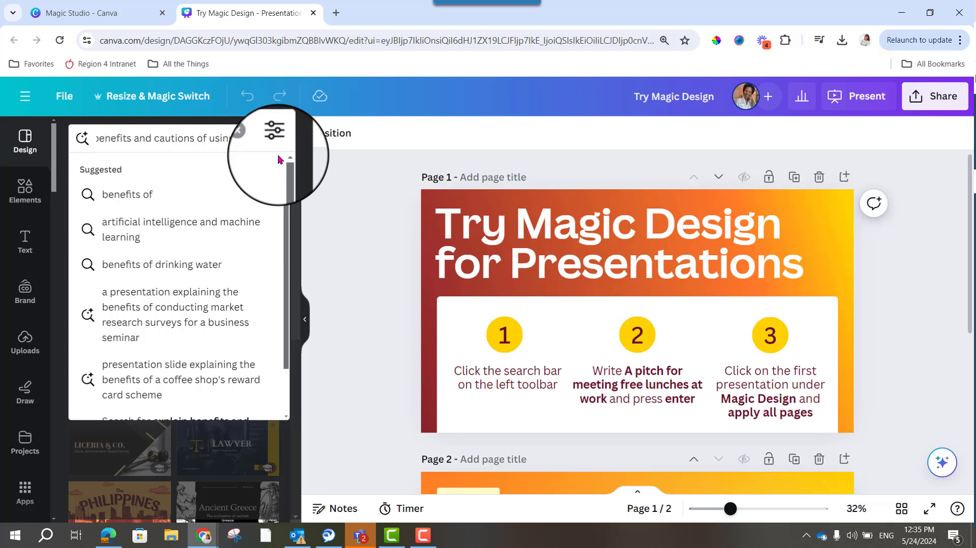
text(g artificial intelligenc)
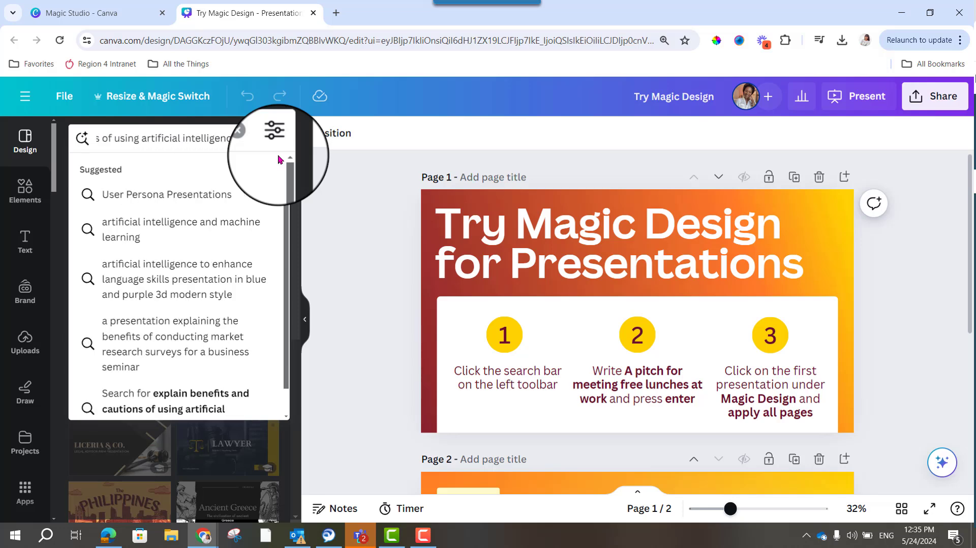
text( in school)
key(Return)
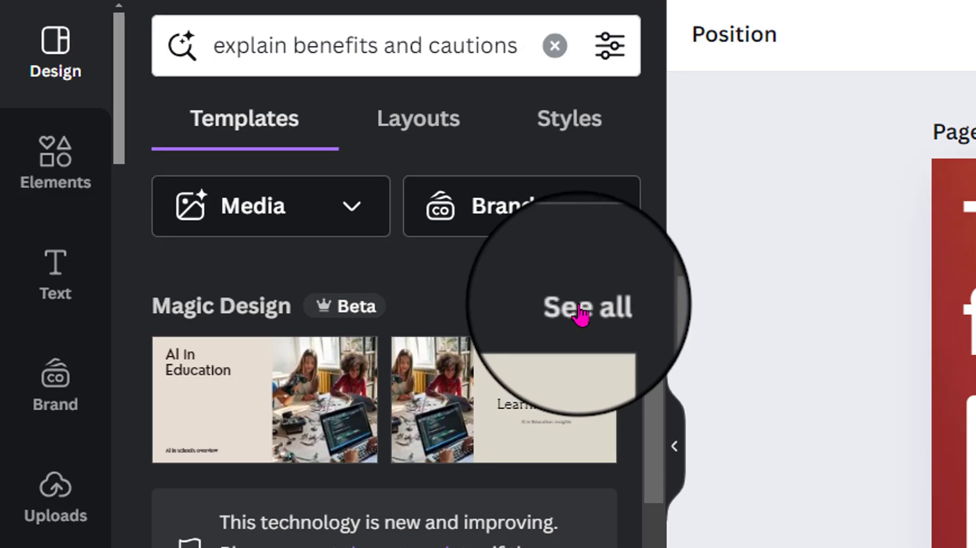
Expand all Magic Design suggestions and preview the teal 'Artificial Intelligence in Education: A Primer' pages.
click(380, 283)
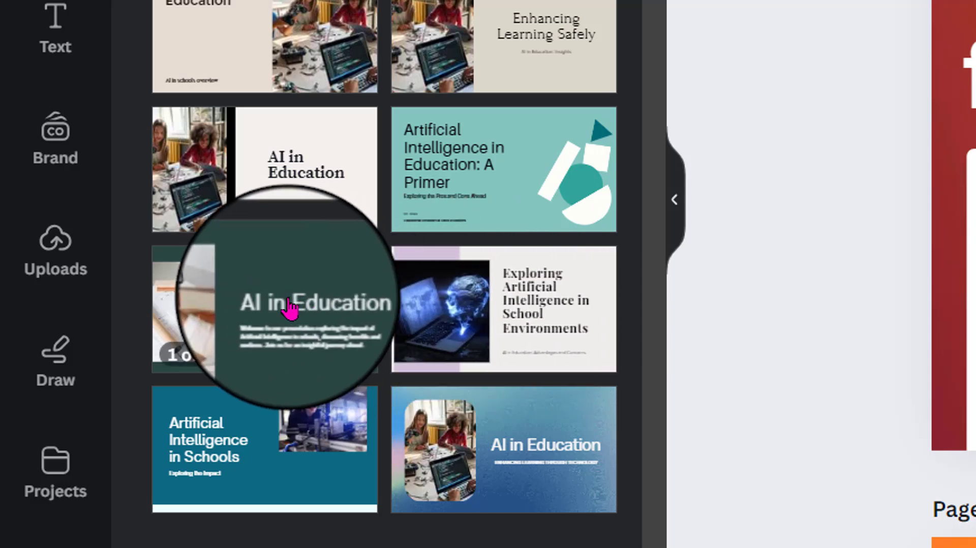
click(526, 182)
scroll(529, 182, down, 3)
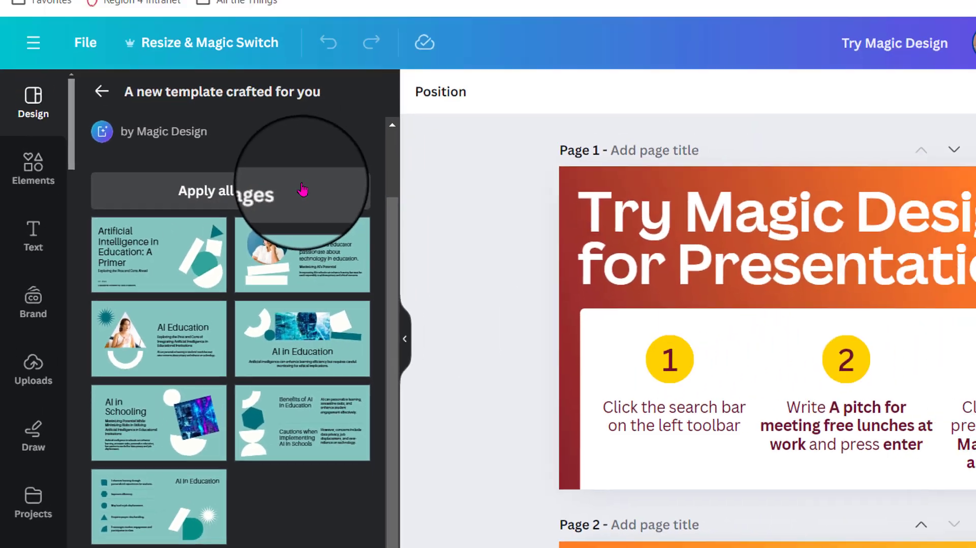
click(282, 216)
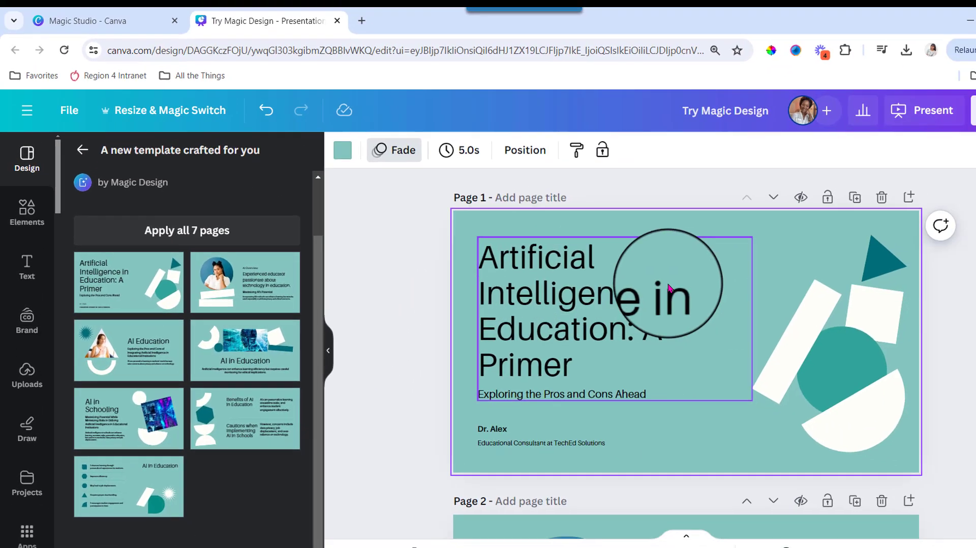
scroll(616, 359, down, 1)
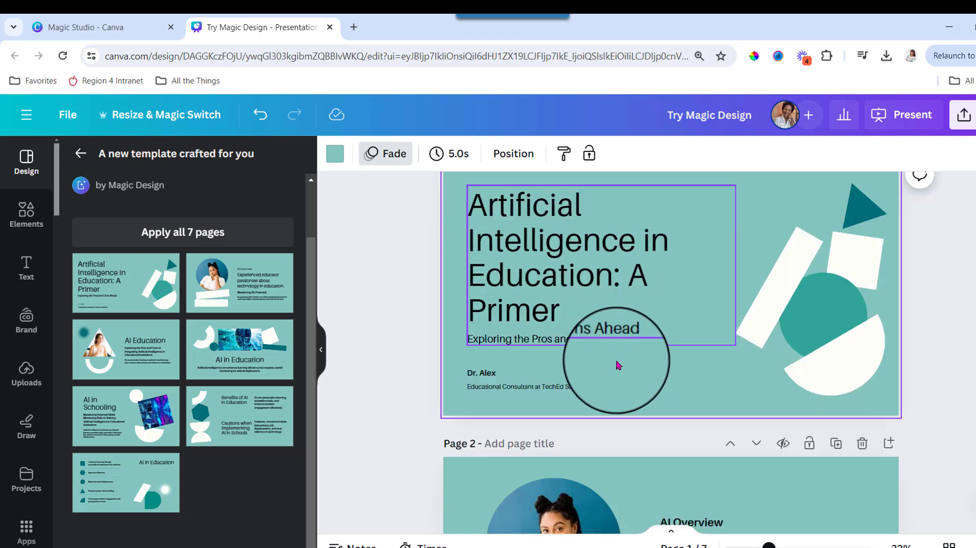
scroll(618, 365, down, 2)
scroll(617, 365, down, 2)
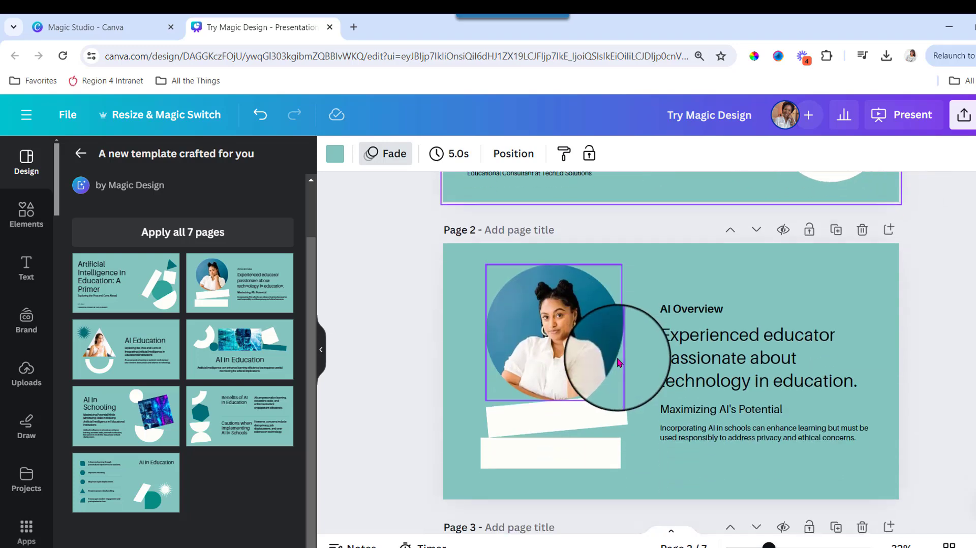
click(576, 341)
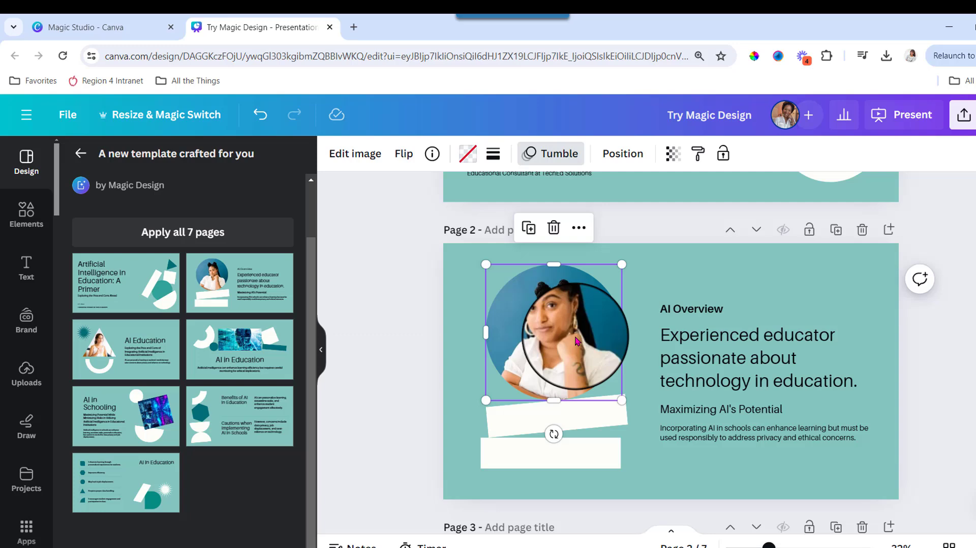
key(Delete)
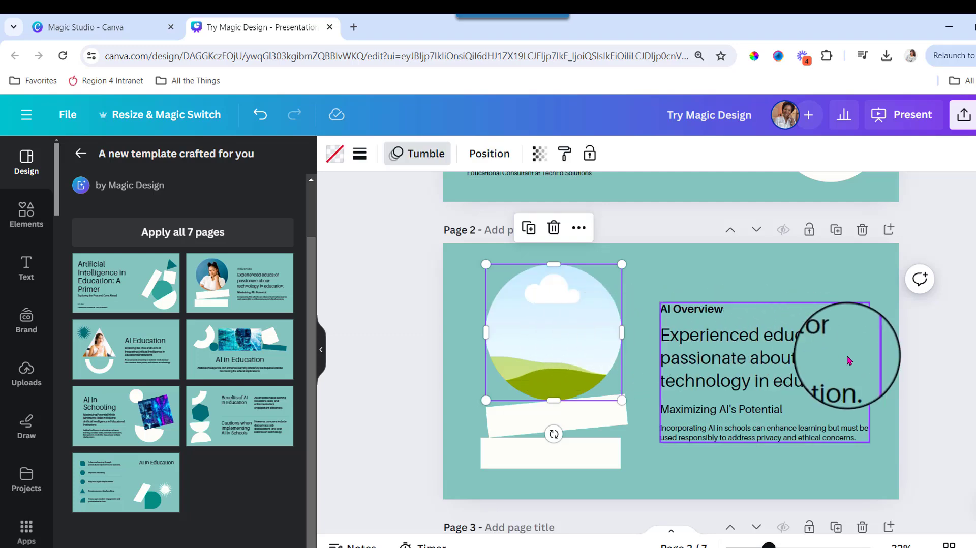
scroll(852, 393, down, 5)
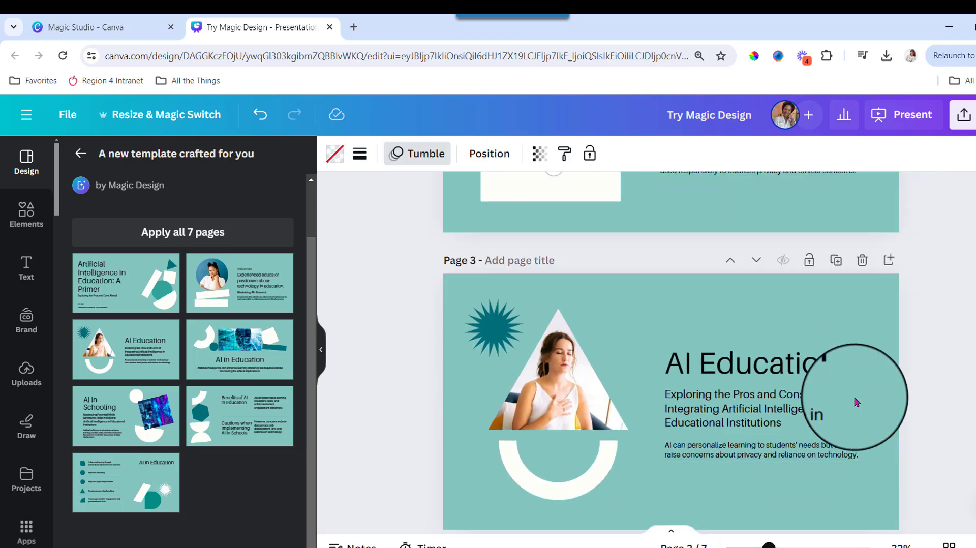
scroll(855, 401, down, 2)
scroll(855, 402, down, 2)
scroll(856, 401, down, 2)
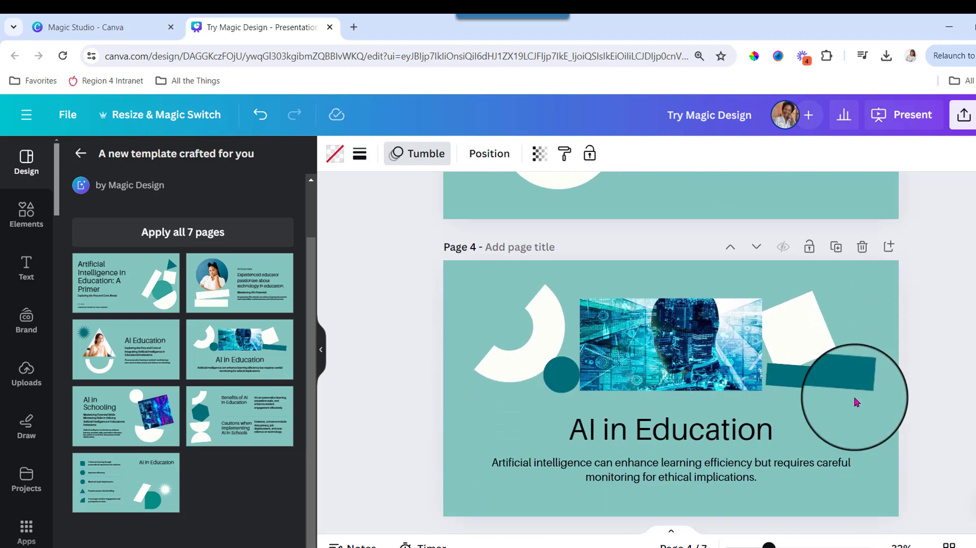
scroll(855, 402, down, 2)
scroll(855, 401, down, 2)
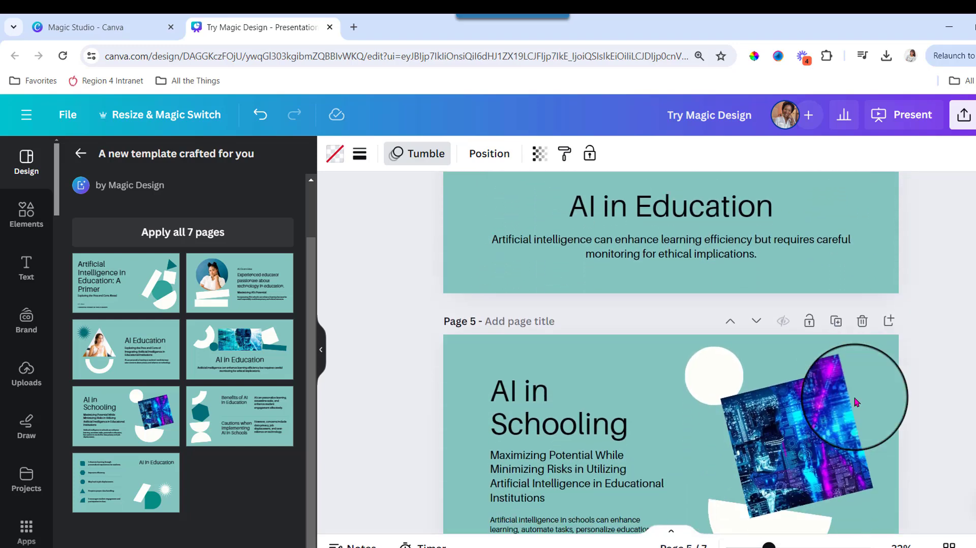
scroll(855, 401, down, 1)
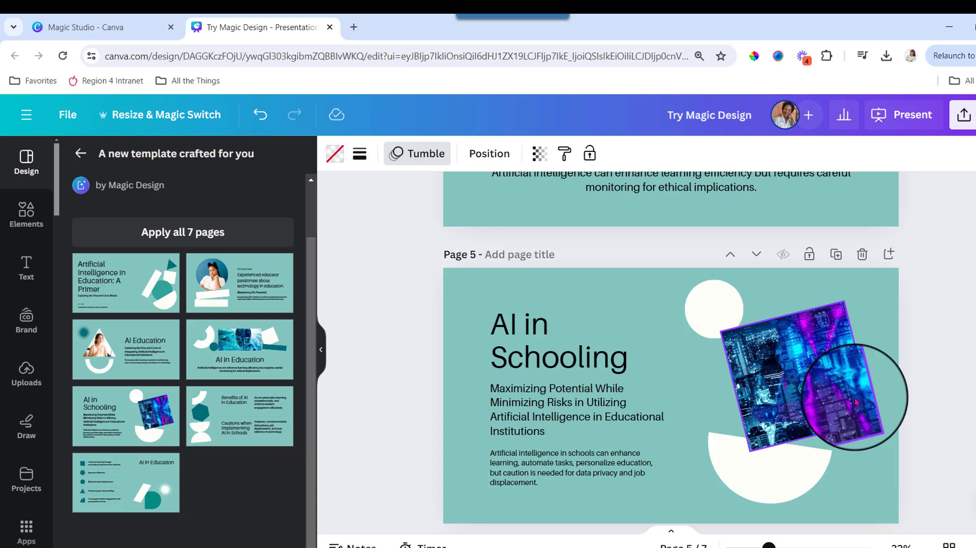
scroll(855, 398, down, 1)
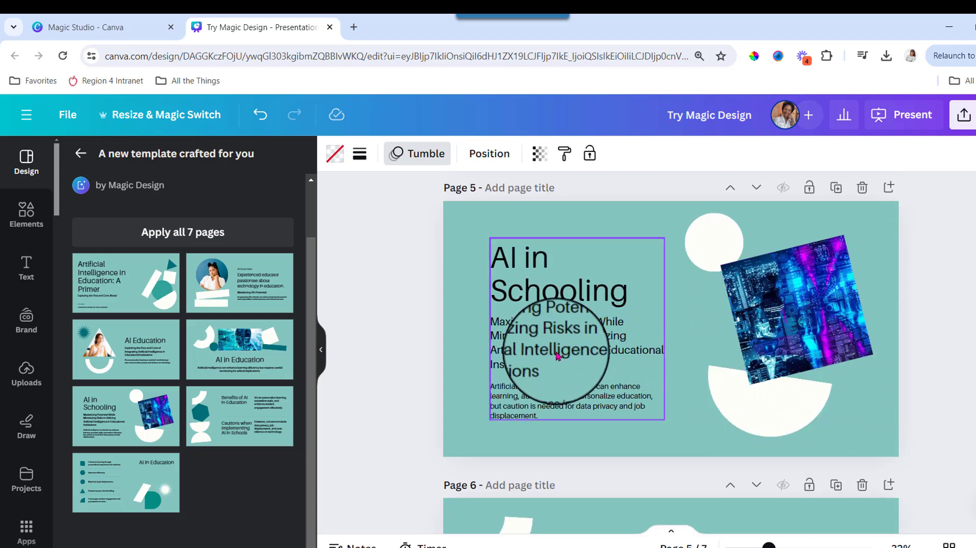
scroll(693, 391, down, 4)
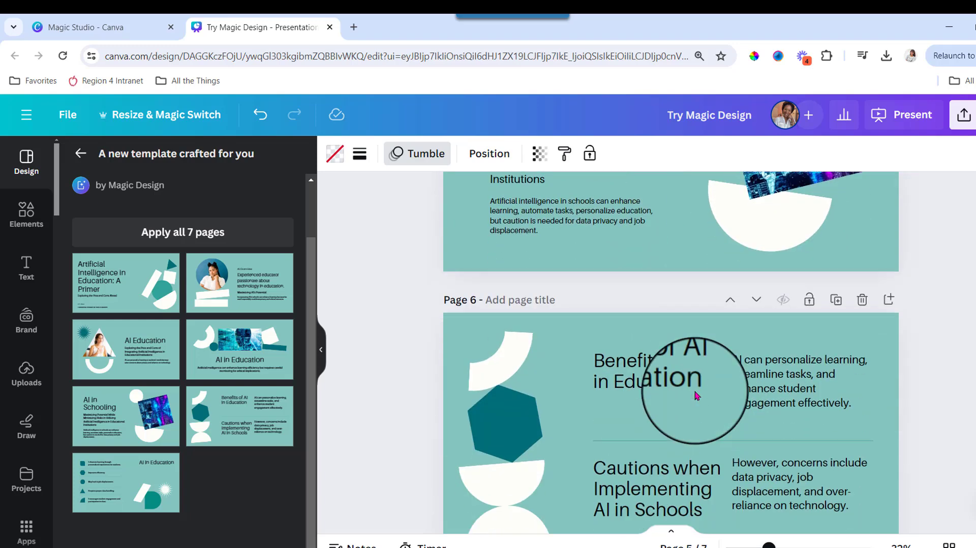
scroll(733, 416, down, 3)
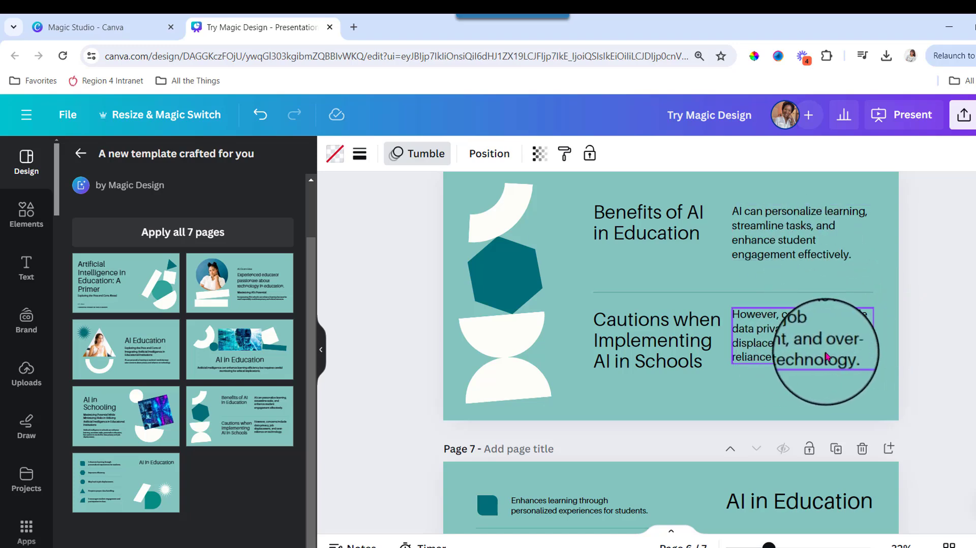
scroll(821, 381, down, 1)
scroll(822, 381, down, 1)
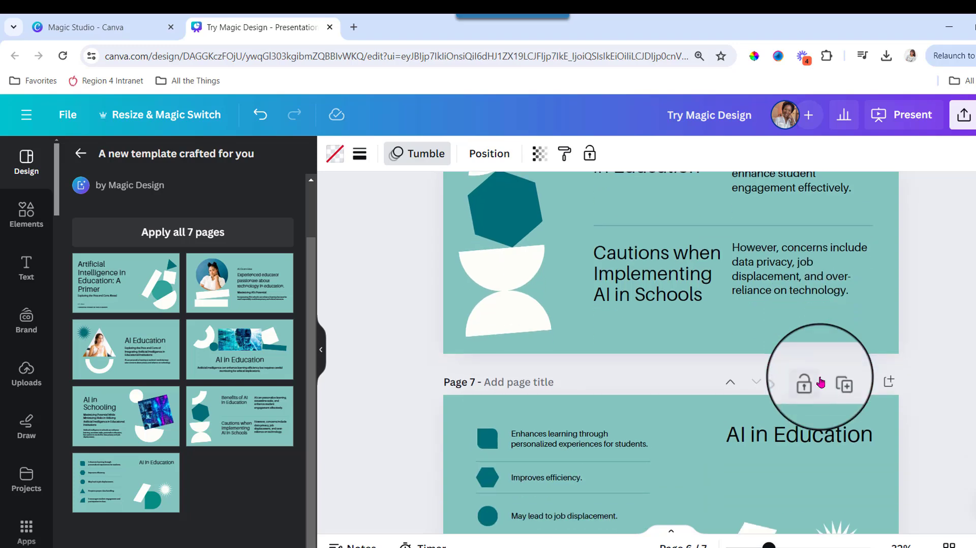
scroll(820, 382, down, 3)
scroll(821, 382, down, 1)
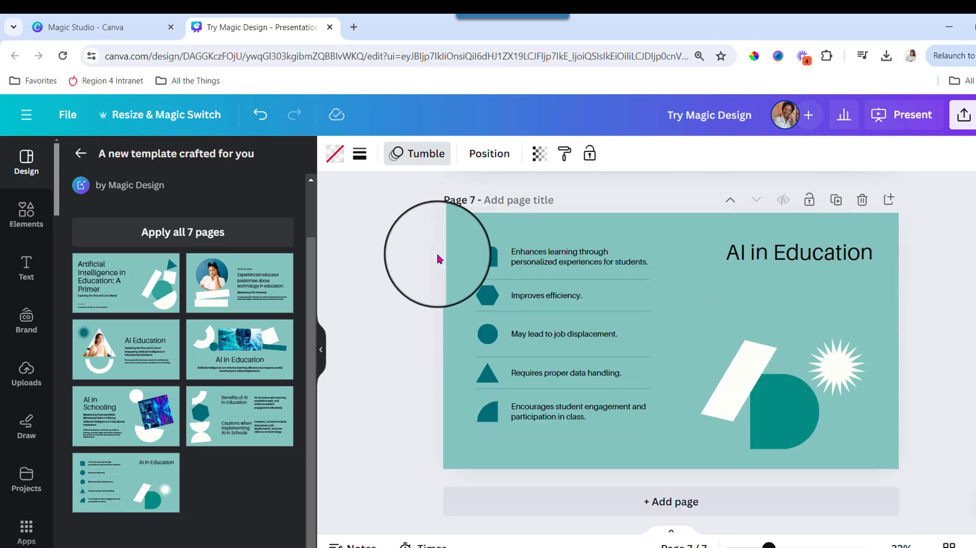
Return to the template results and open the blue 'Artificial Intelligence: Practical uses in EFL' template.
click(81, 157)
click(85, 157)
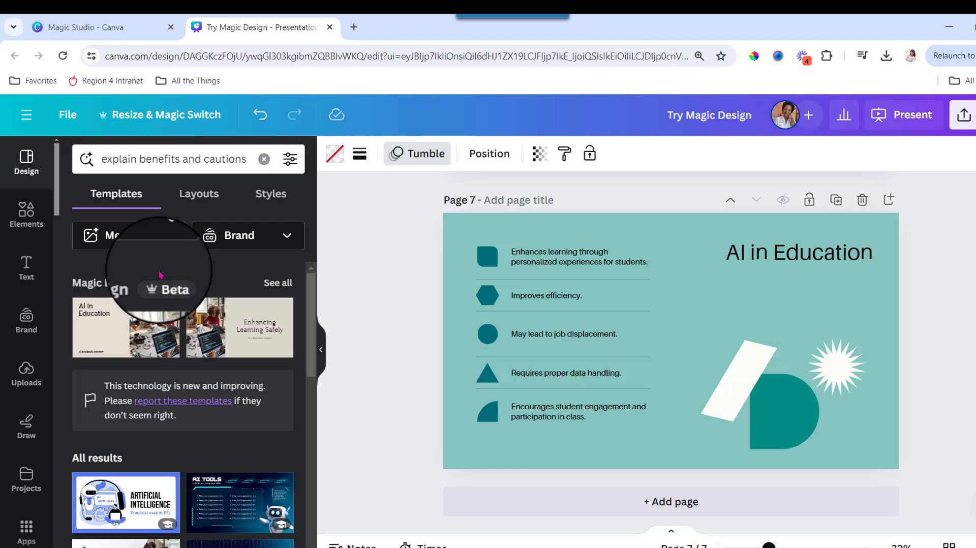
scroll(191, 338, down, 3)
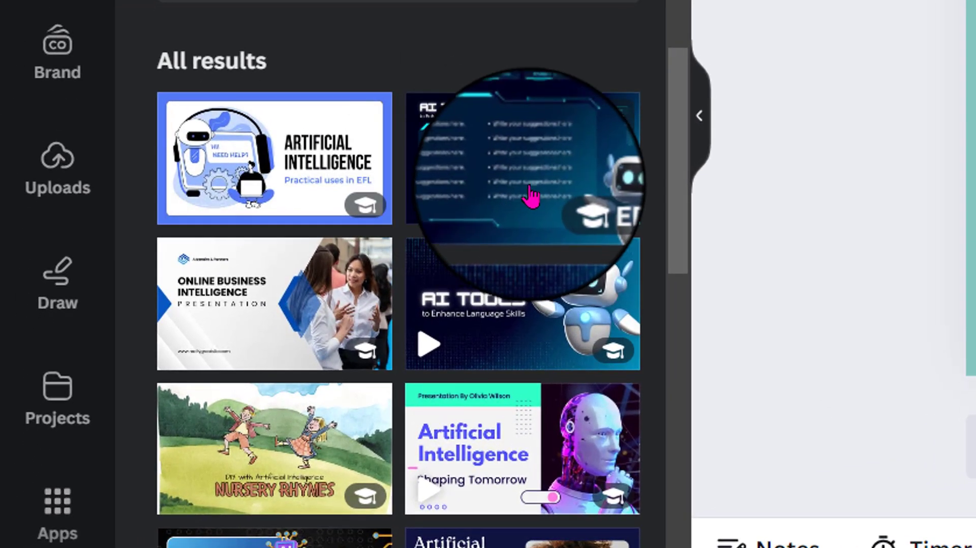
mouse_move(126, 502)
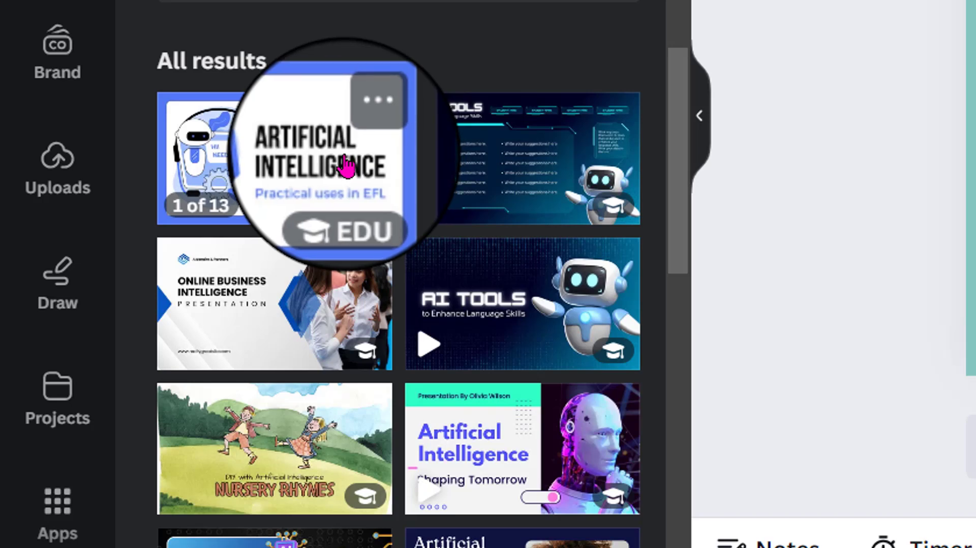
click(304, 171)
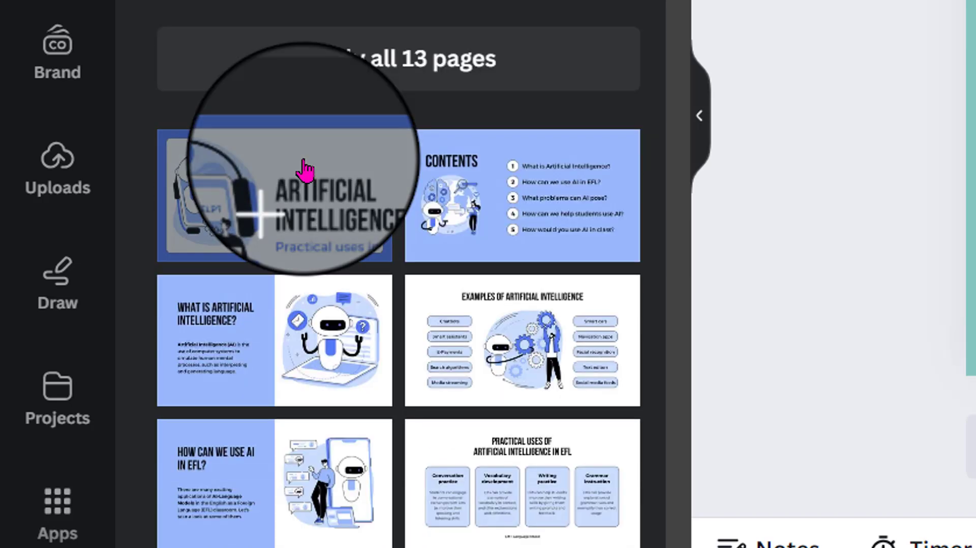
Review the 13 EFL template slides down to 'Thank you for listening!'.
scroll(609, 260, down, 3)
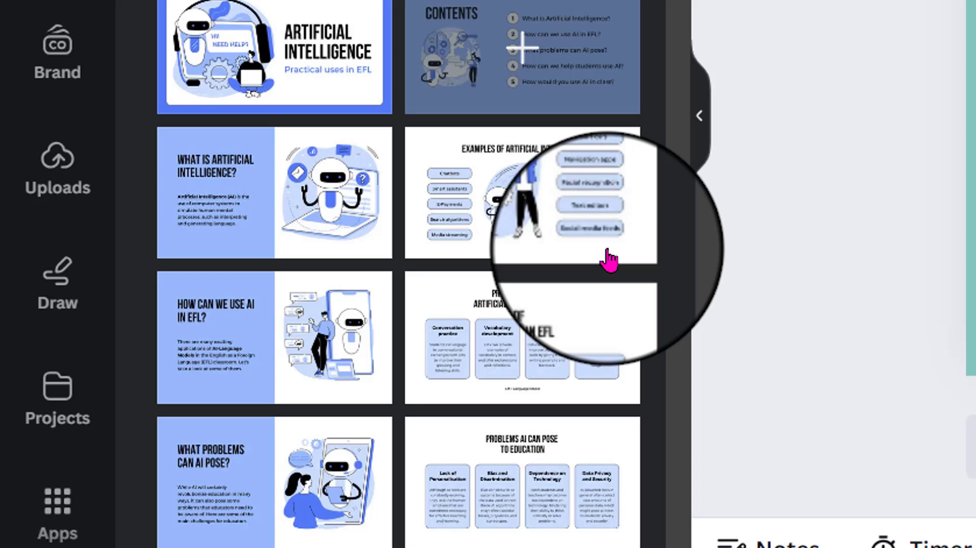
scroll(608, 260, down, 3)
scroll(581, 235, down, 3)
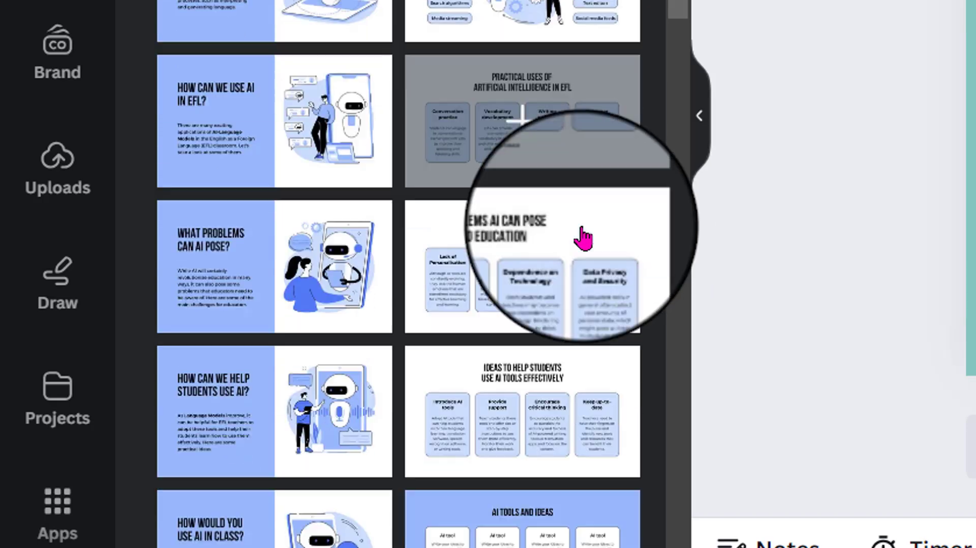
scroll(583, 239, down, 6)
scroll(583, 244, up, 9)
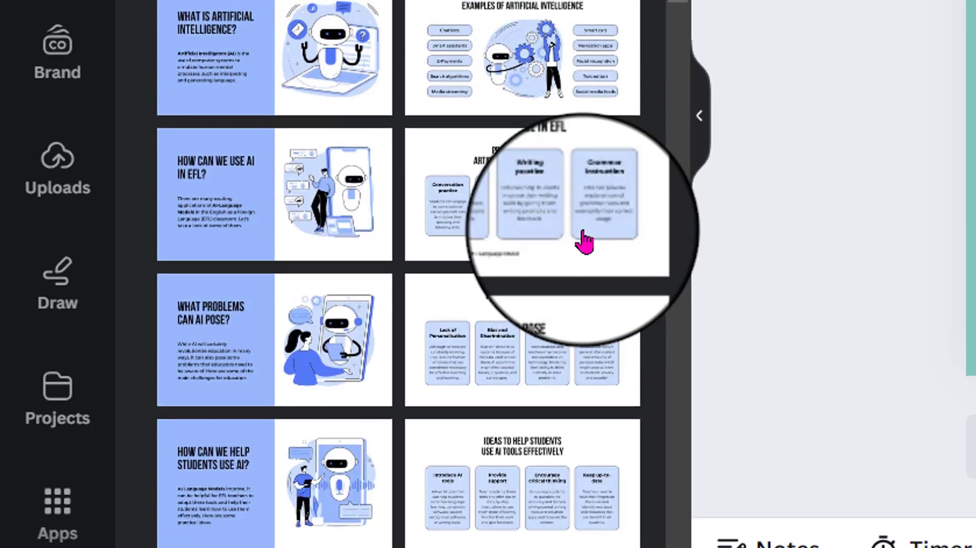
scroll(561, 361, down, 10)
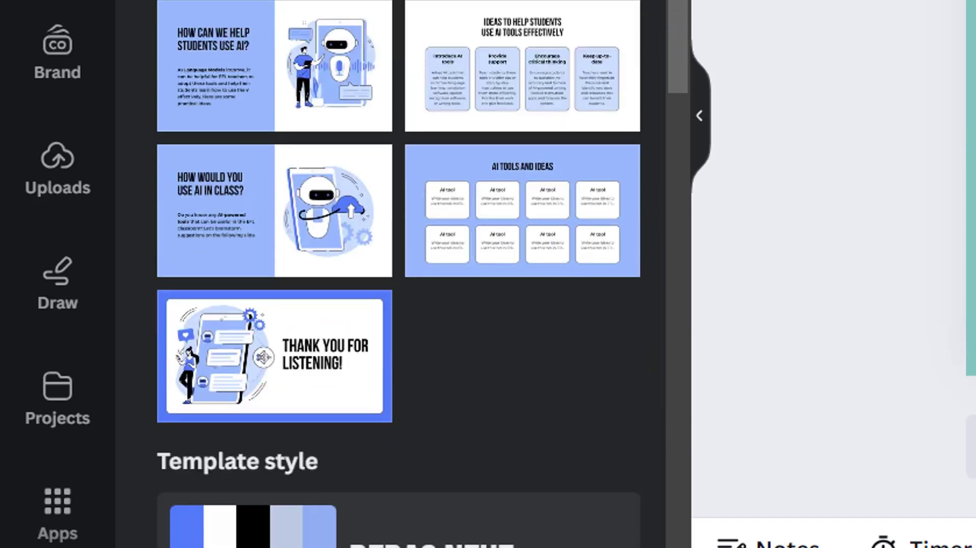
scroll(466, 56, down, 1)
scroll(460, 75, down, 2)
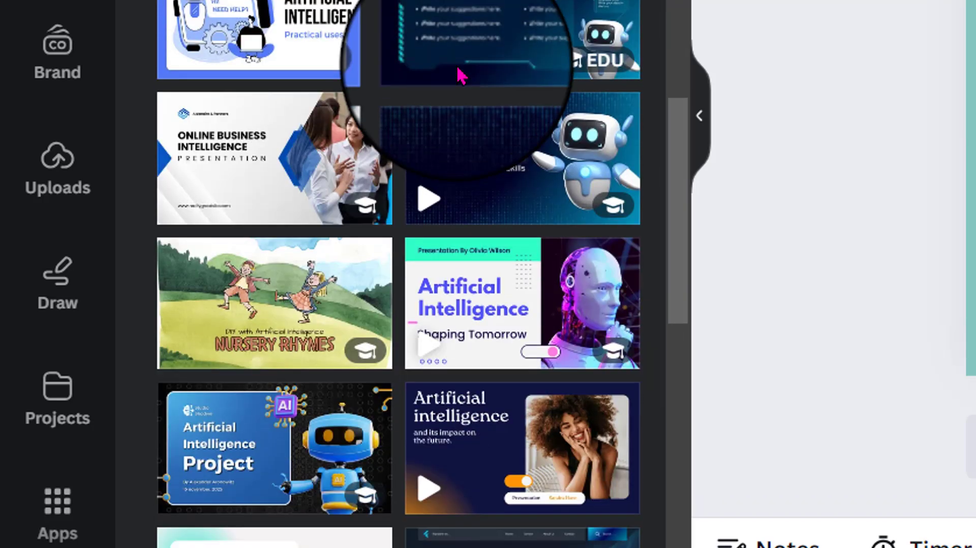
scroll(459, 76, down, 3)
scroll(348, 46, up, 1)
scroll(348, 102, up, 4)
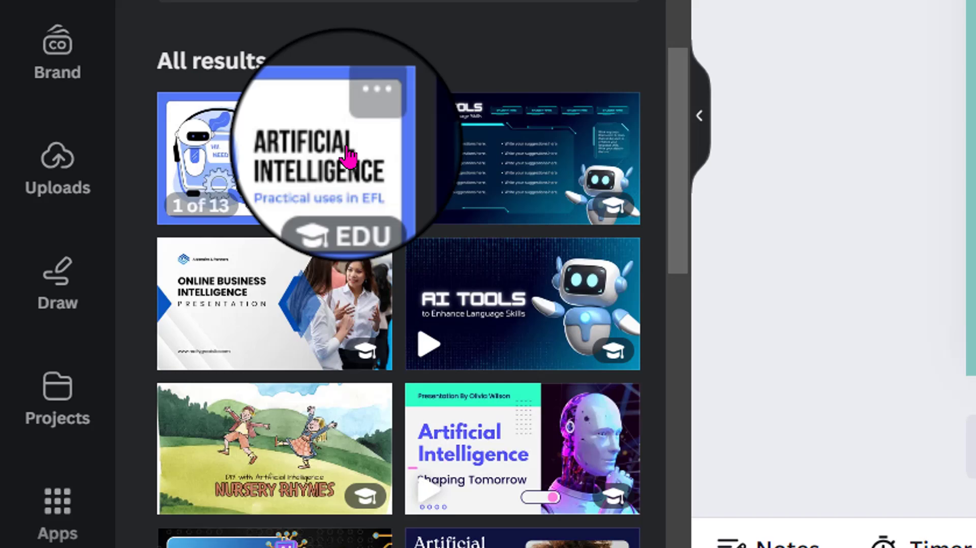
click(325, 162)
scroll(312, 172, up, 3)
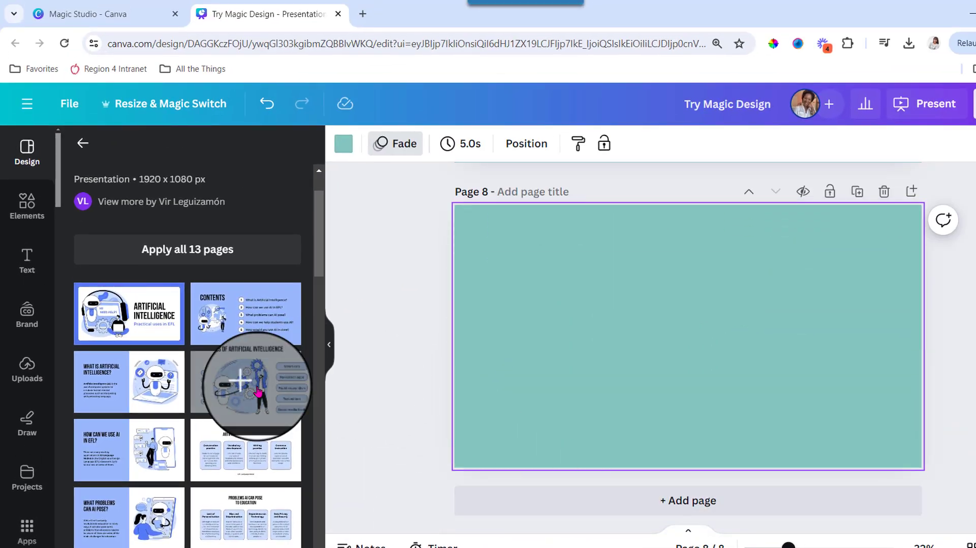
Fill pages 8–10 with the blue Examples of AI, Practical Uses and What is AI slides.
click(254, 381)
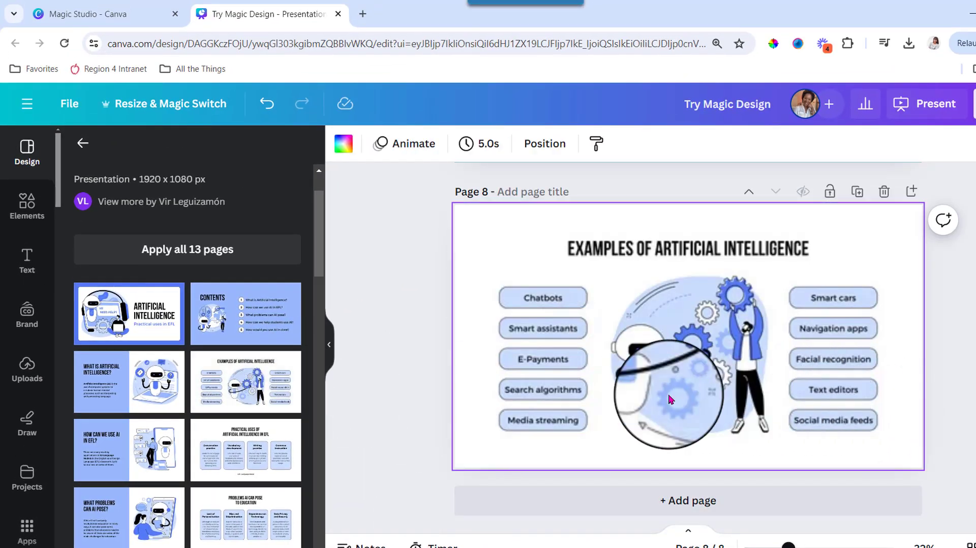
click(562, 489)
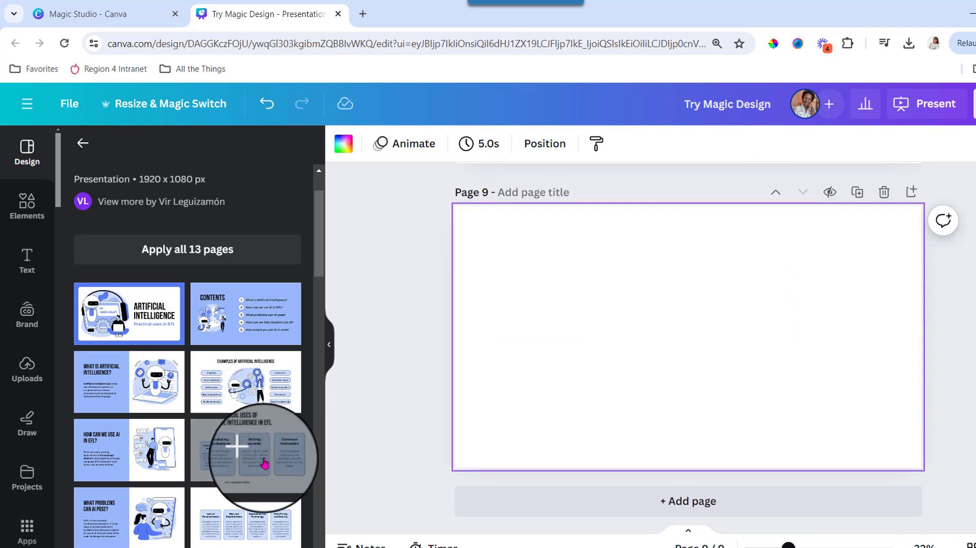
click(259, 447)
click(610, 501)
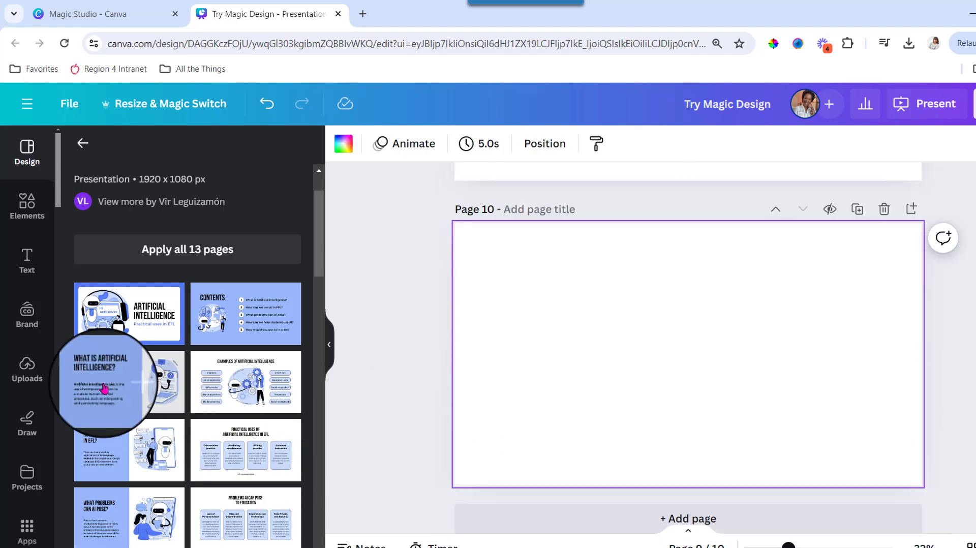
click(115, 371)
Add the purple language-learning template's Contents and Role of AI slides as pages 11–12.
click(82, 143)
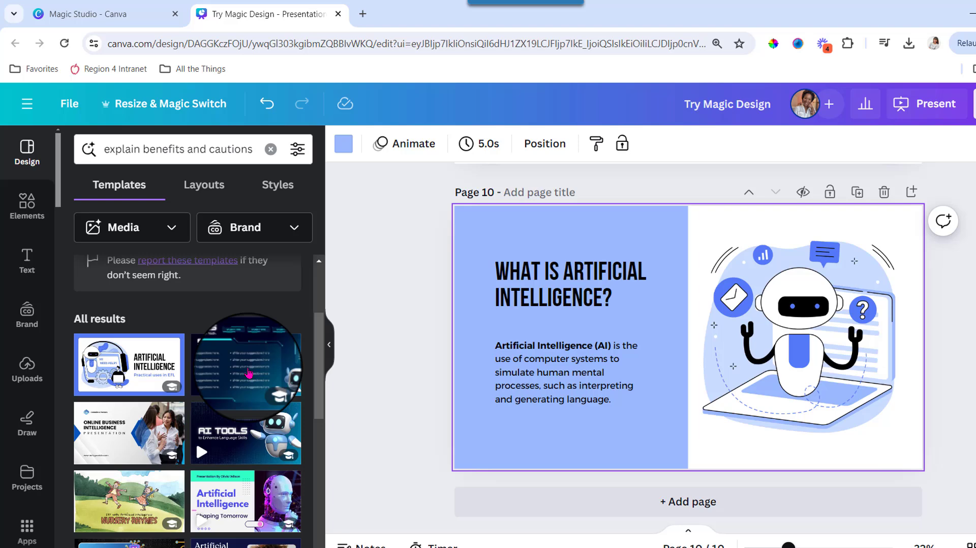
click(261, 436)
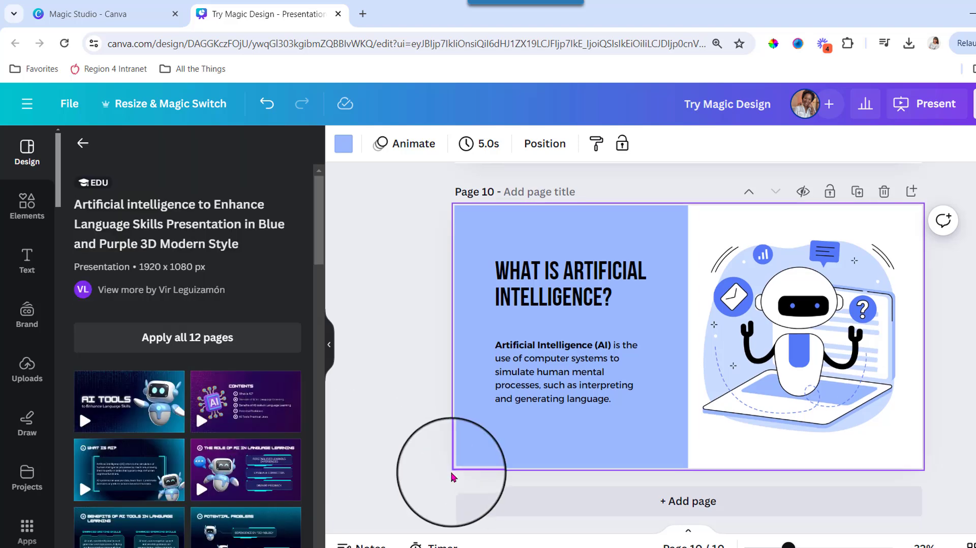
click(477, 508)
click(294, 406)
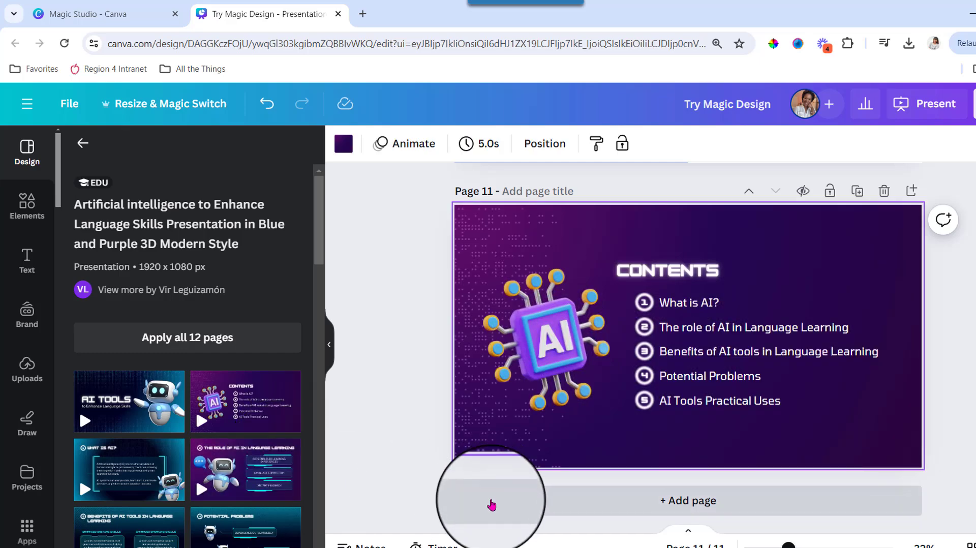
click(490, 503)
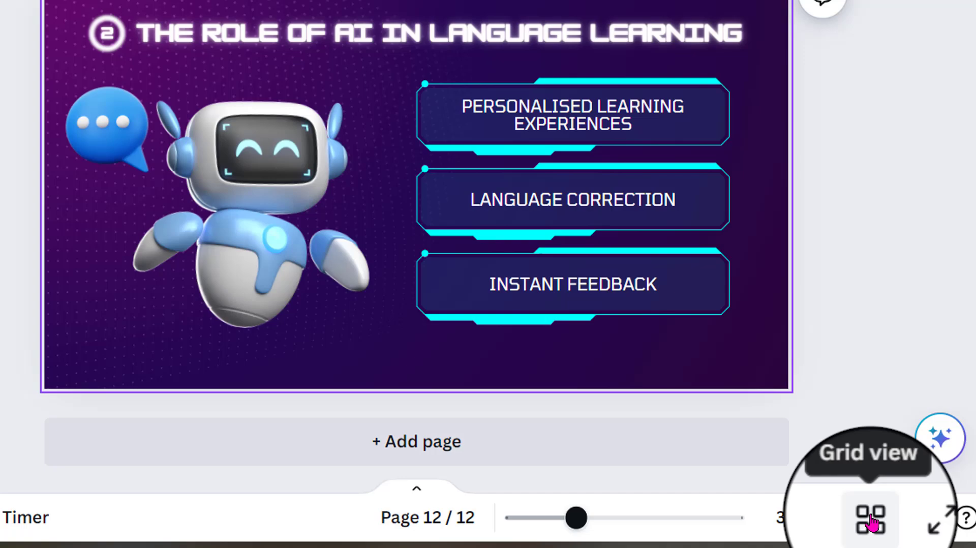
In Grid view, move Contents to slot 2, the AI language-learning slide to slot 3, and Practical Uses toward slot 6.
click(871, 520)
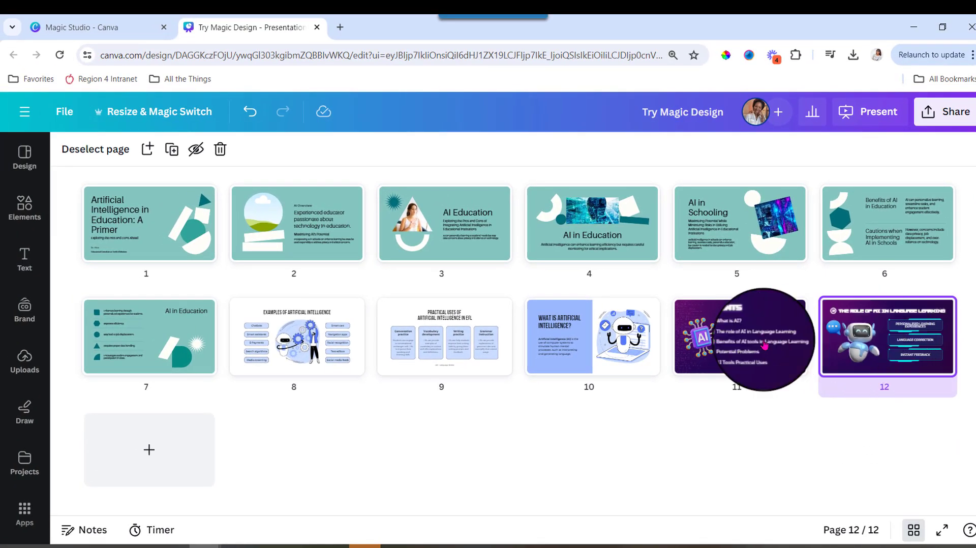
mouse_move(740, 331)
mouse_down()
mouse_move(279, 224)
mouse_move(207, 224)
mouse_up()
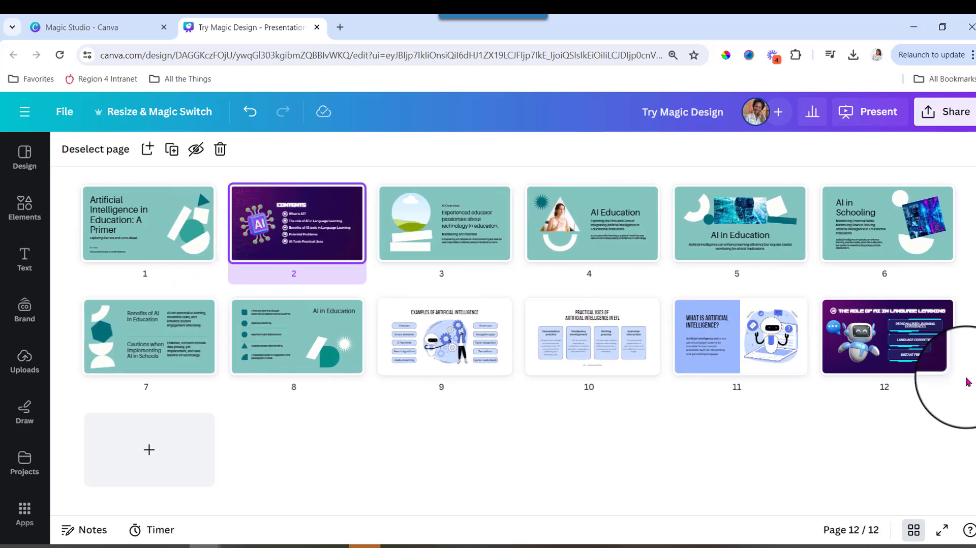
mouse_move(883, 338)
mouse_down()
mouse_move(396, 221)
mouse_move(406, 223)
mouse_up()
drag(718, 346, 809, 239)
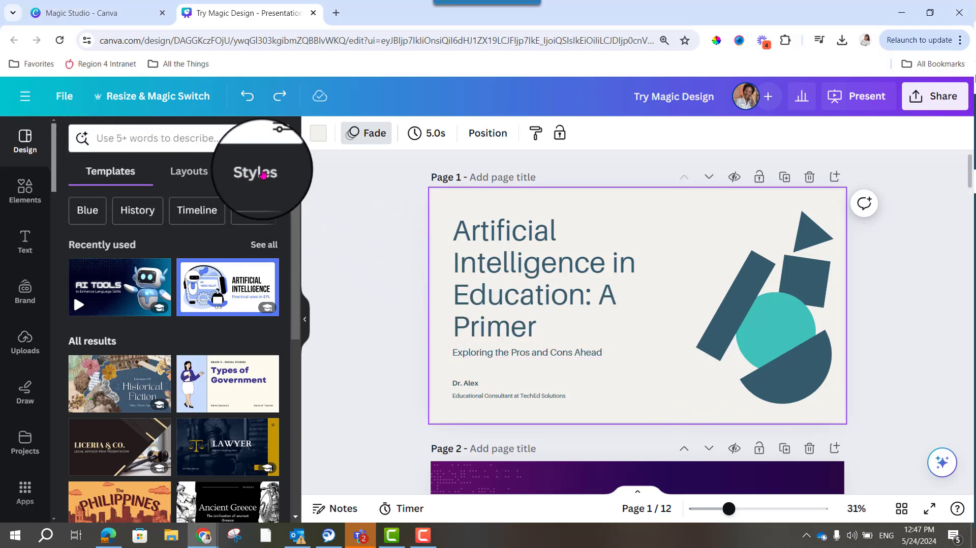
Choose the teal and blue palette under Styles and apply it to all twelve pages.
click(263, 174)
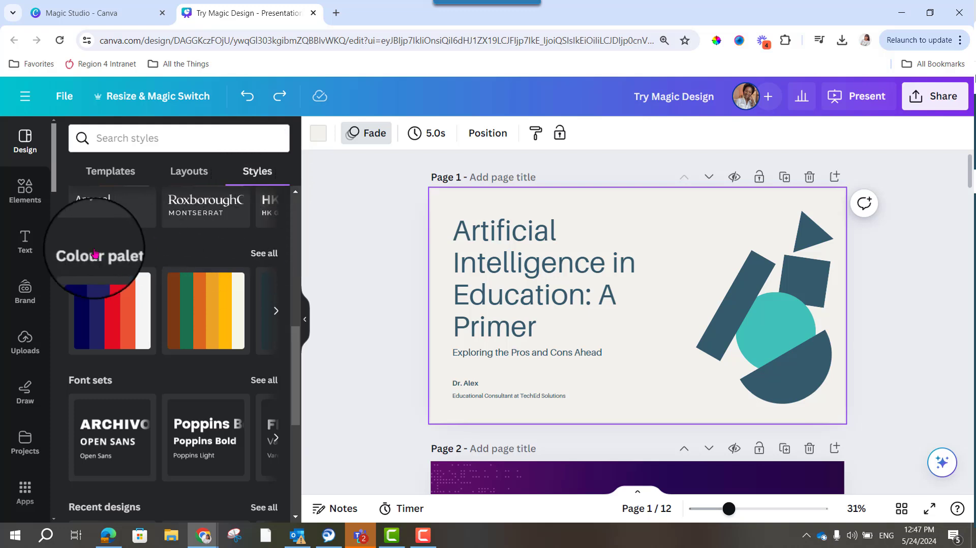
click(259, 258)
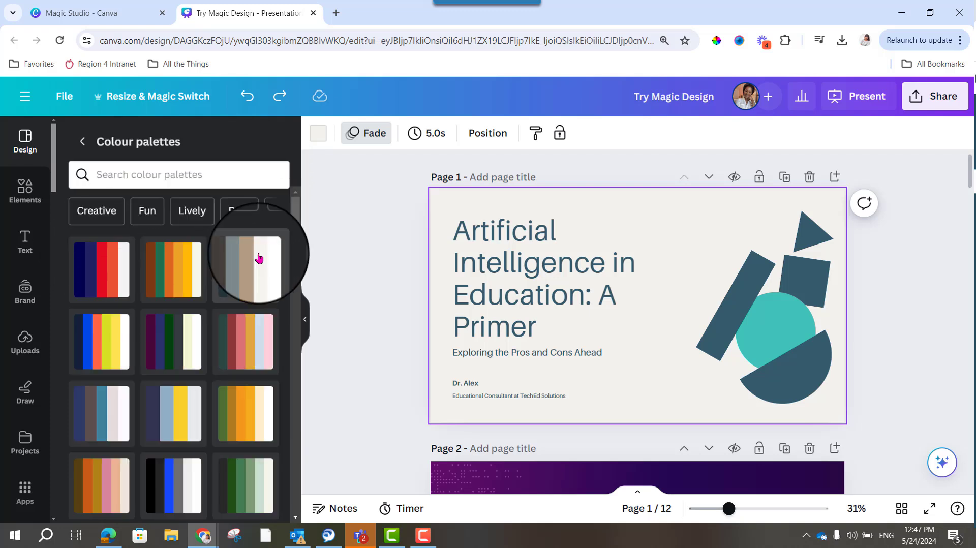
scroll(257, 262, down, 2)
scroll(249, 270, down, 2)
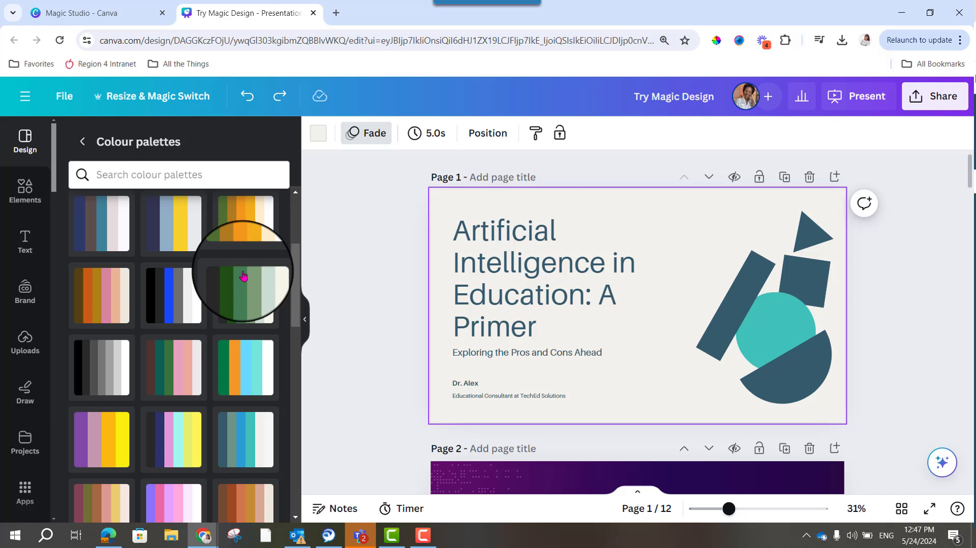
scroll(244, 276, down, 1)
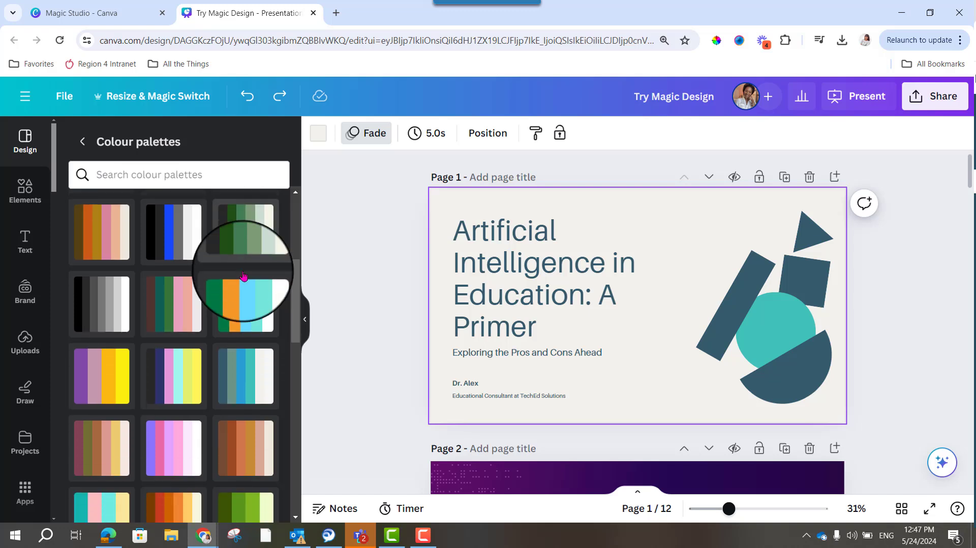
click(241, 388)
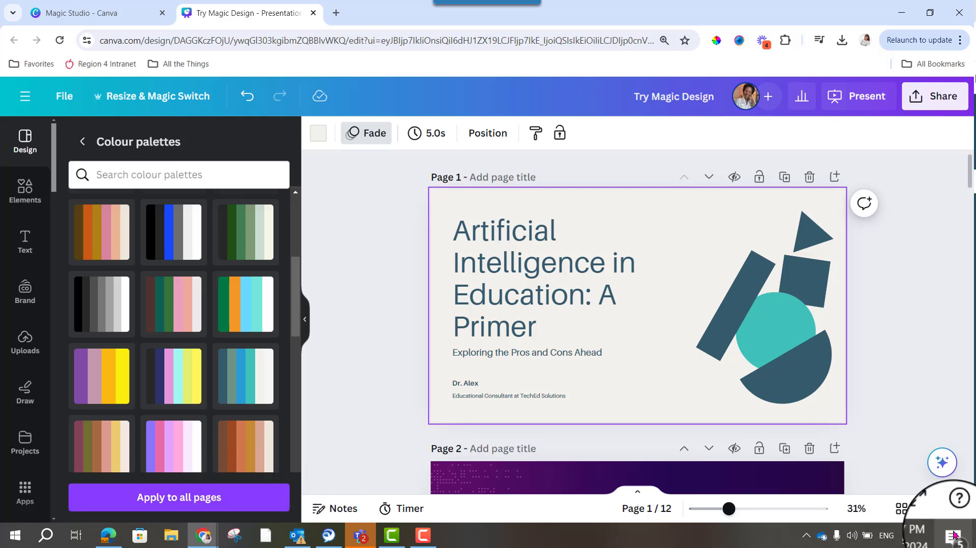
click(898, 510)
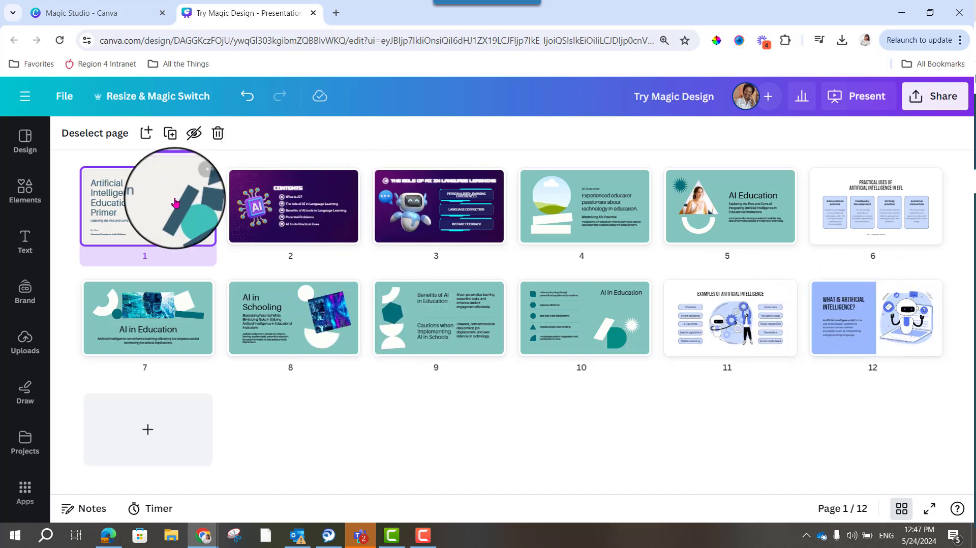
click(27, 145)
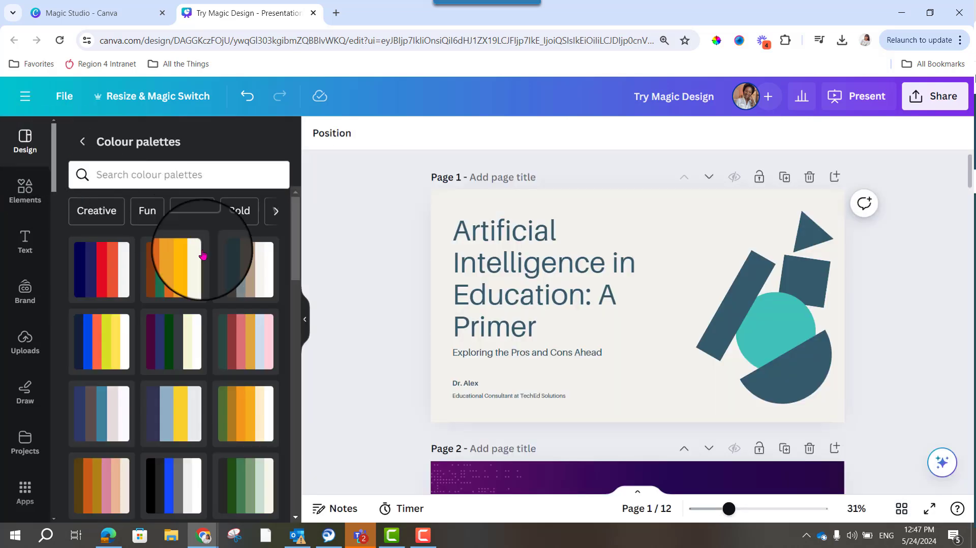
scroll(261, 418, down, 2)
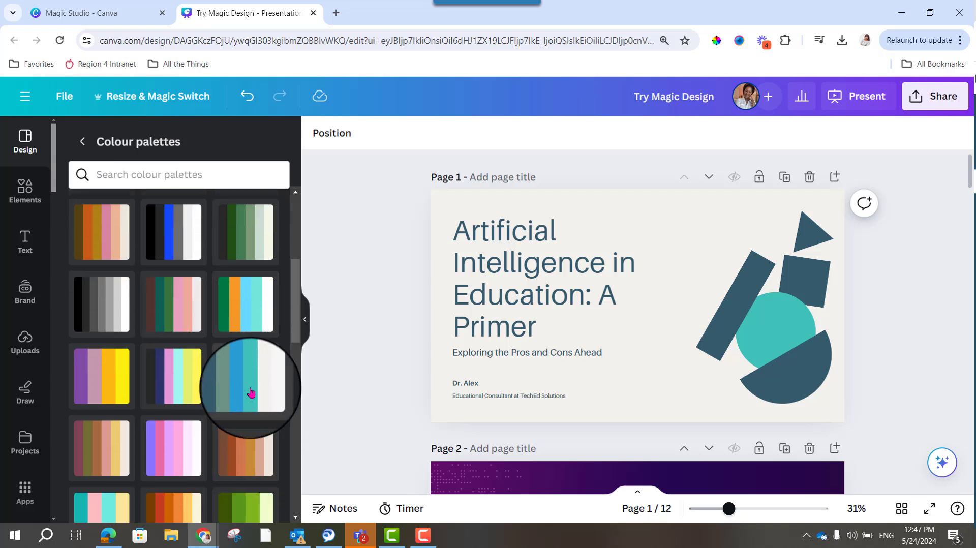
click(250, 379)
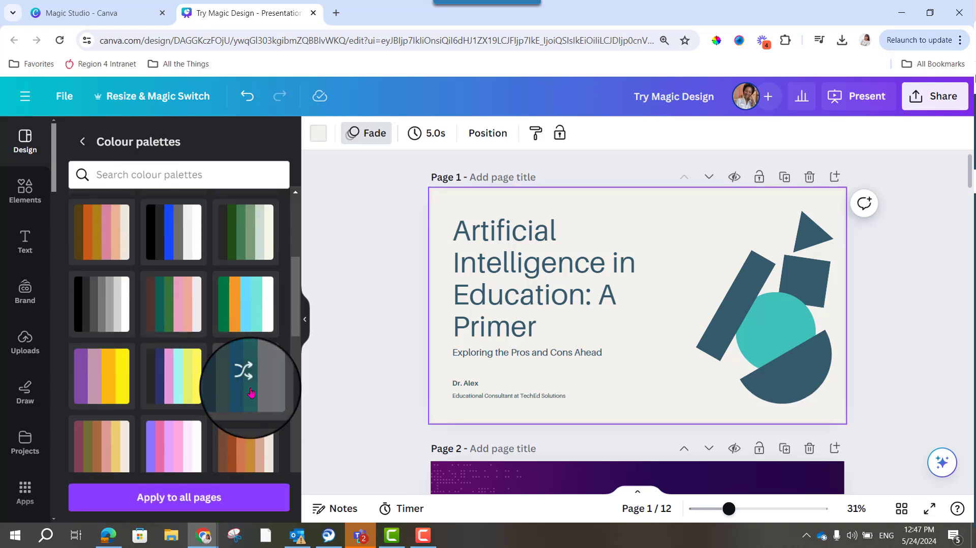
click(249, 503)
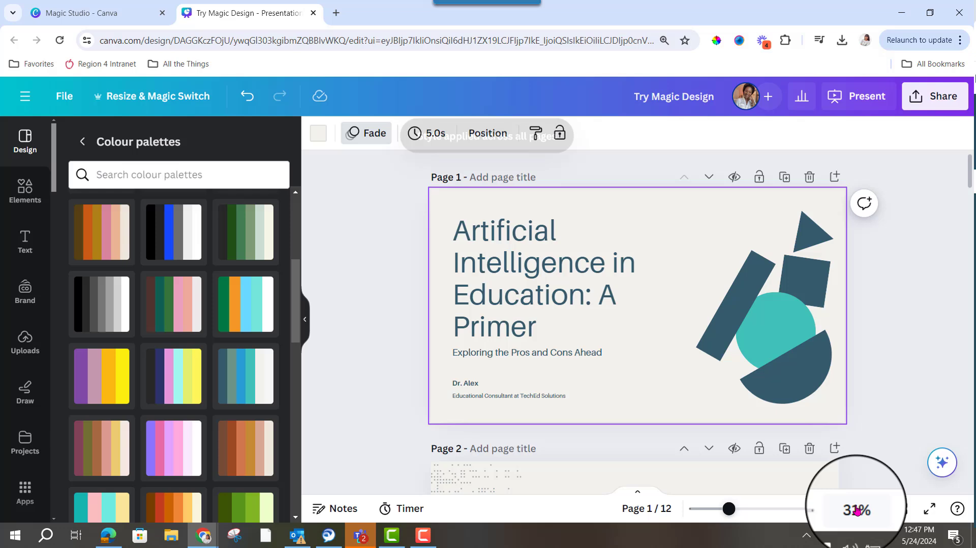
Review the twelve recoloured pages in Grid view, then reopen the editor to check the title and Contents slides.
click(899, 510)
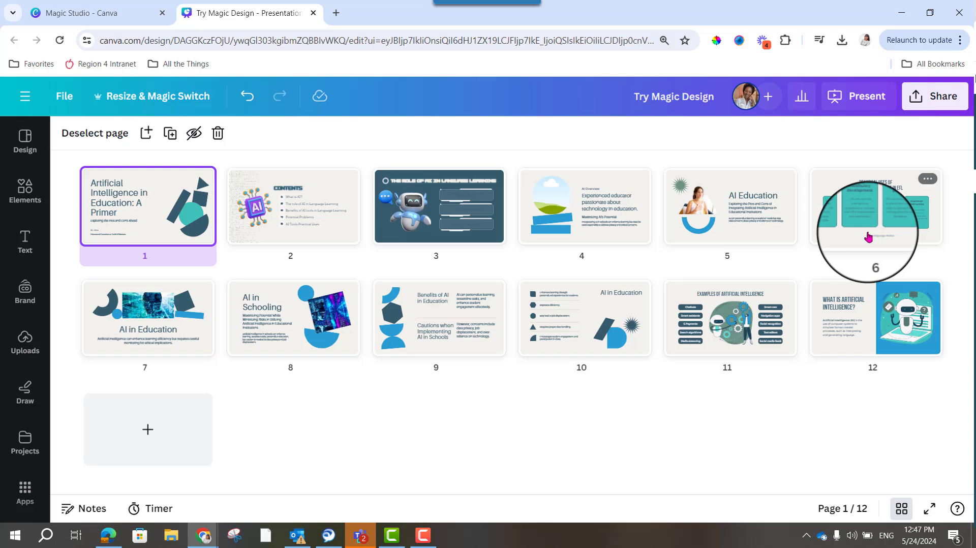
double_click(305, 223)
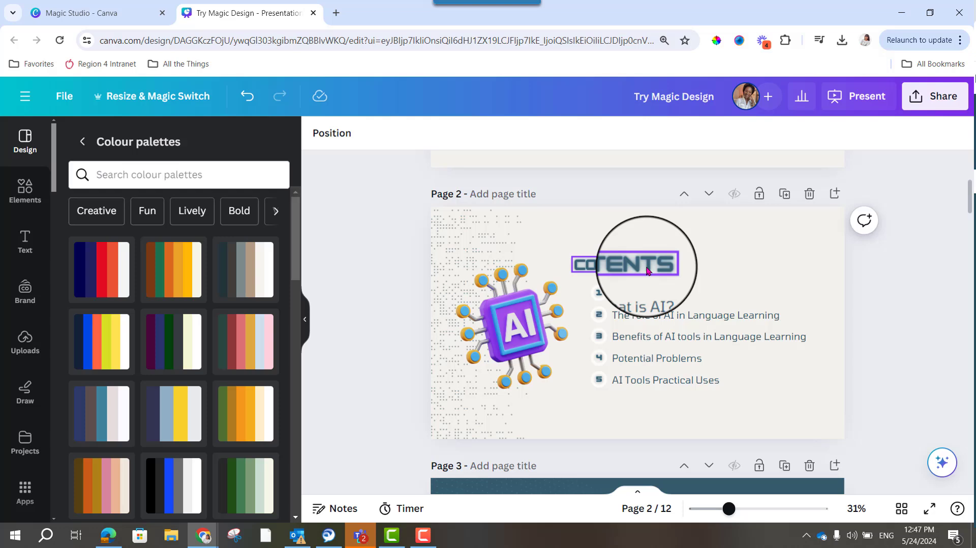
scroll(710, 278, up, 5)
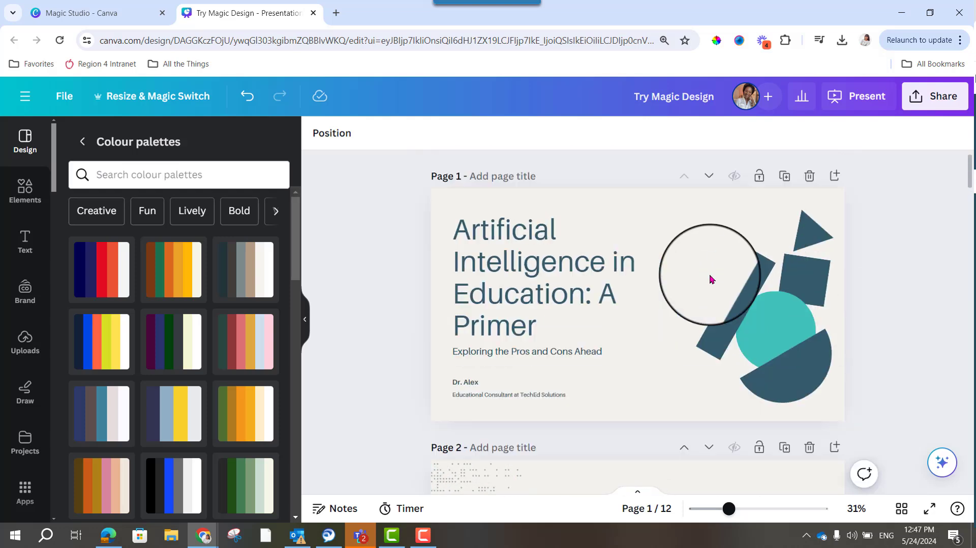
click(528, 262)
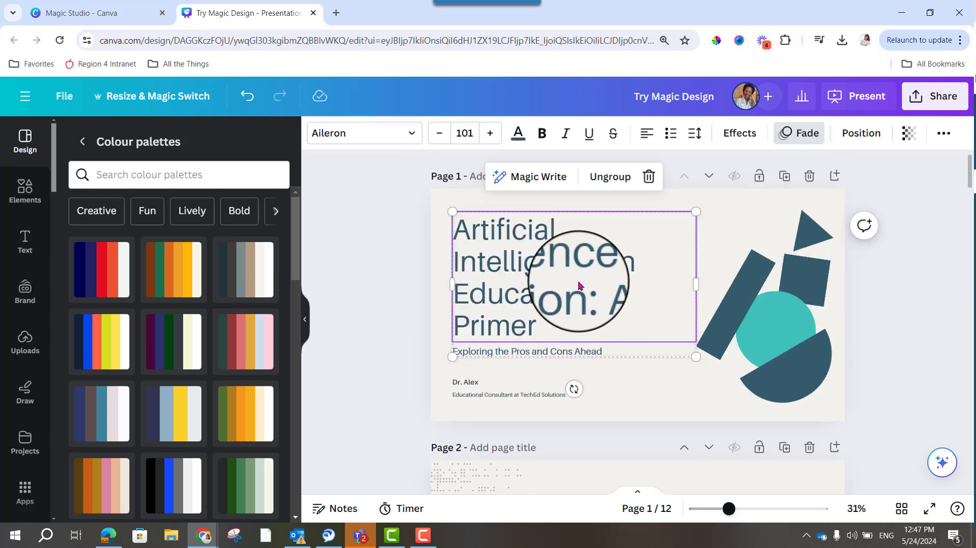
scroll(577, 279, down, 4)
scroll(578, 279, down, 4)
scroll(578, 279, up, 1)
scroll(578, 278, up, 1)
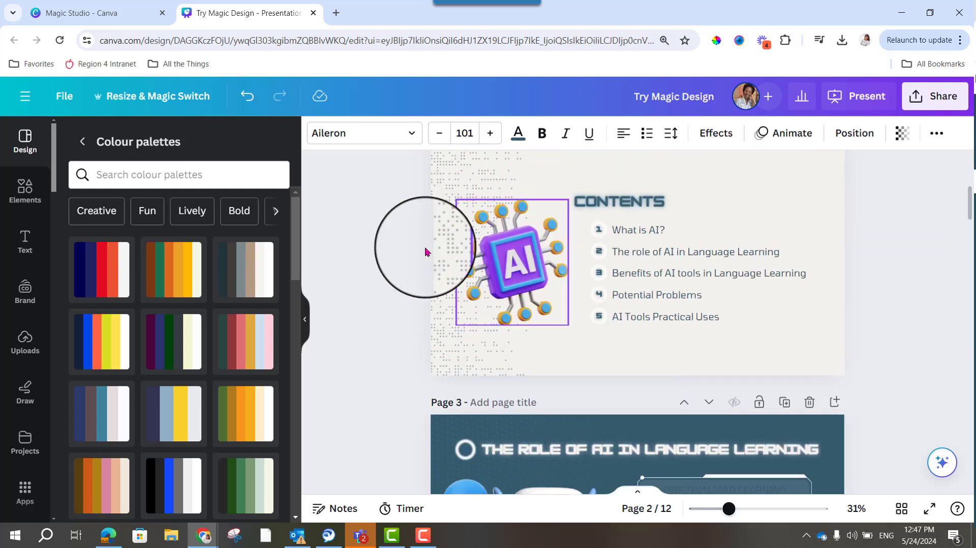
Choose the Archivo/Open Sans font set under Styles and apply it to all pages.
click(80, 142)
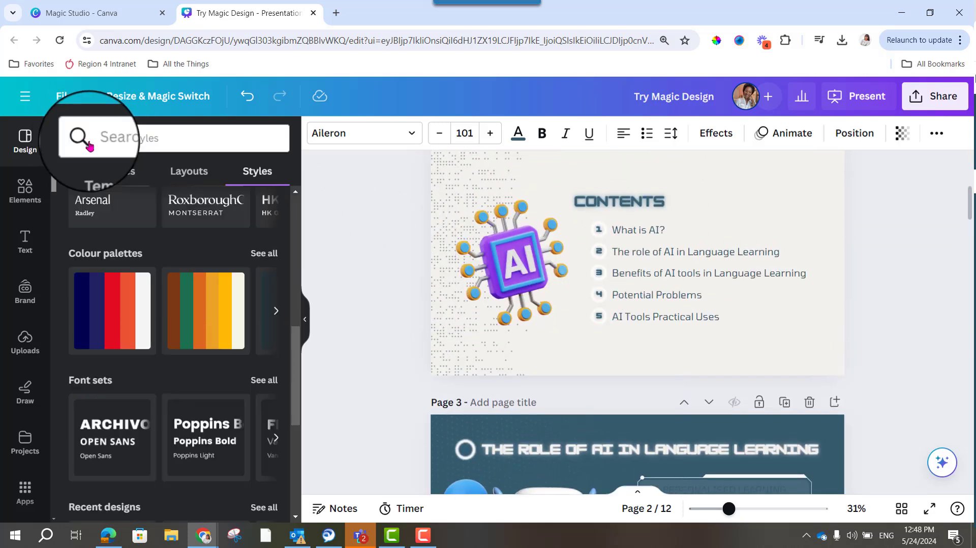
scroll(186, 258, up, 2)
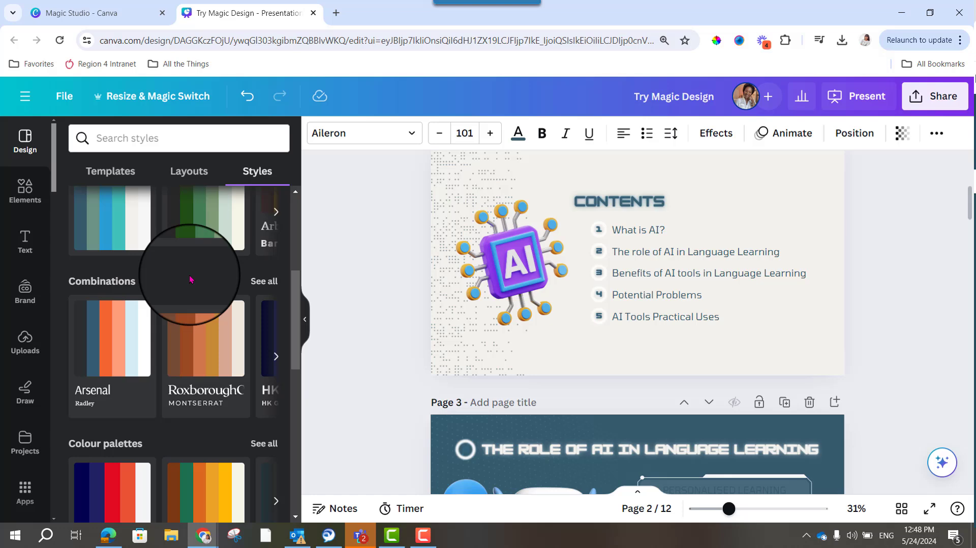
scroll(89, 254, down, 5)
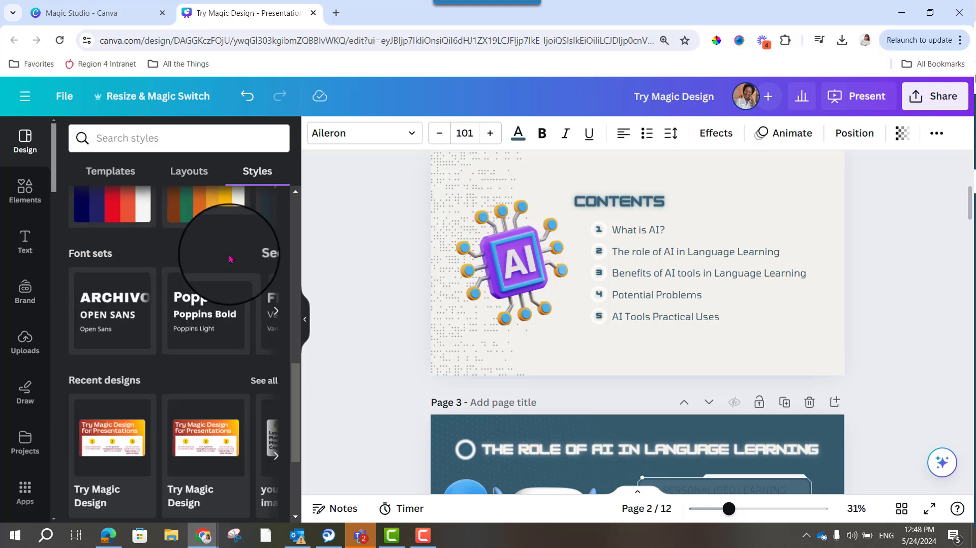
click(263, 255)
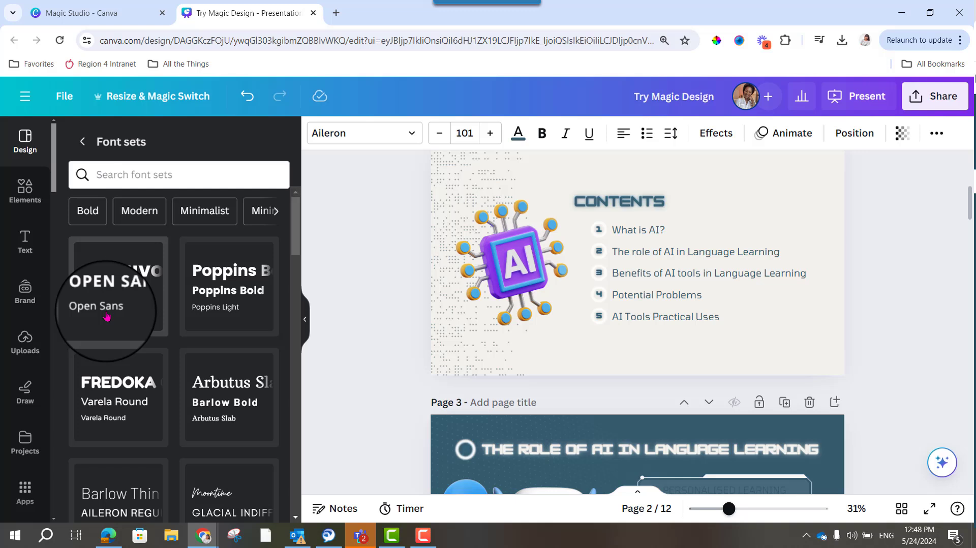
click(146, 279)
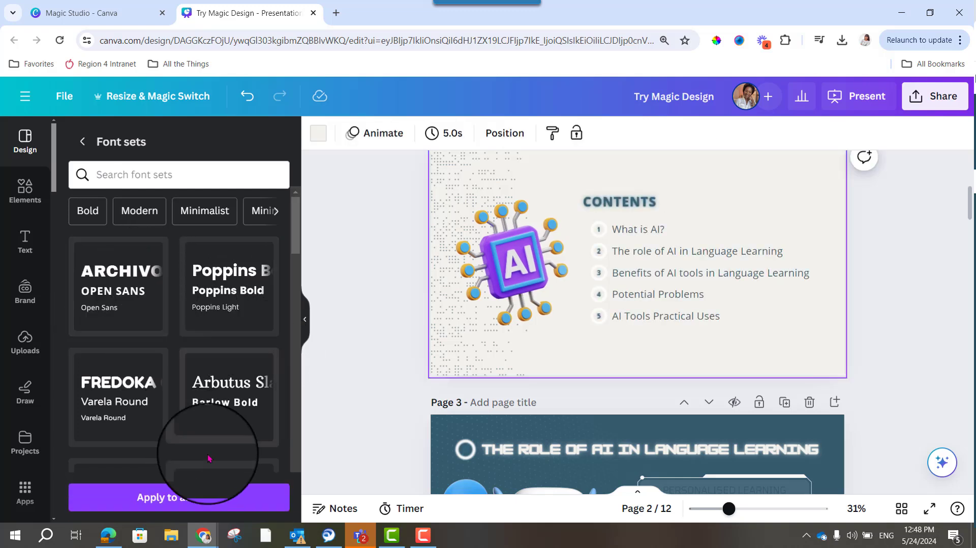
click(243, 504)
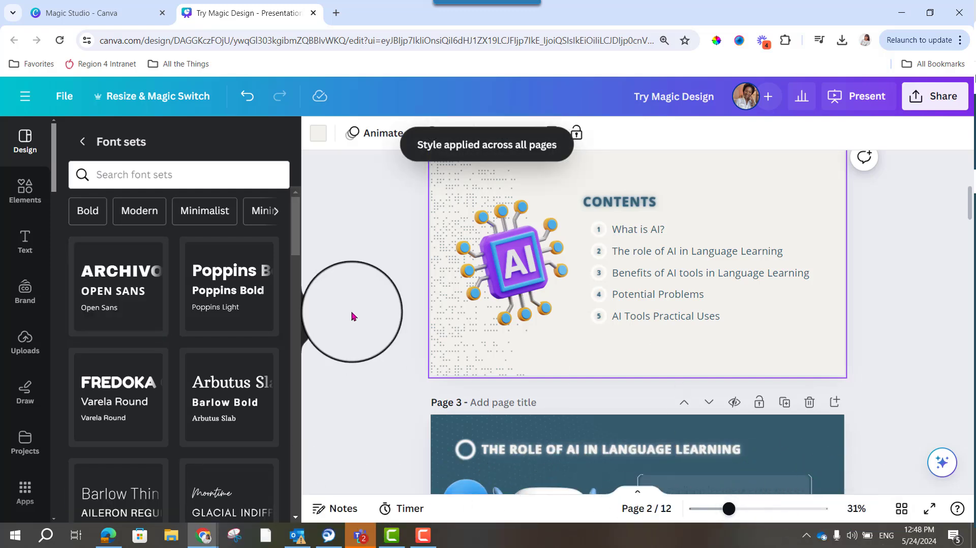
Review all 12 pages in grid view, then present full screen and advance to the AI-in-language-learning slide.
click(902, 509)
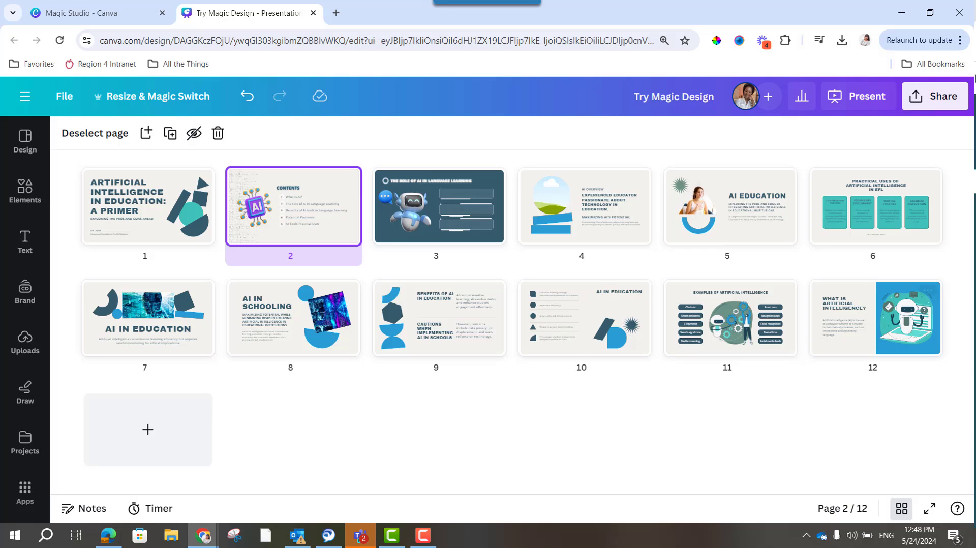
click(842, 106)
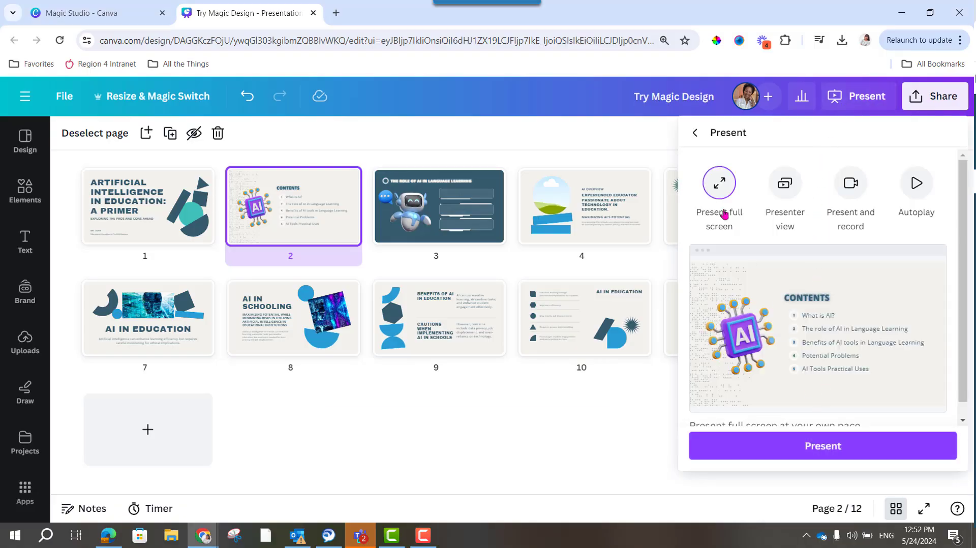
click(792, 444)
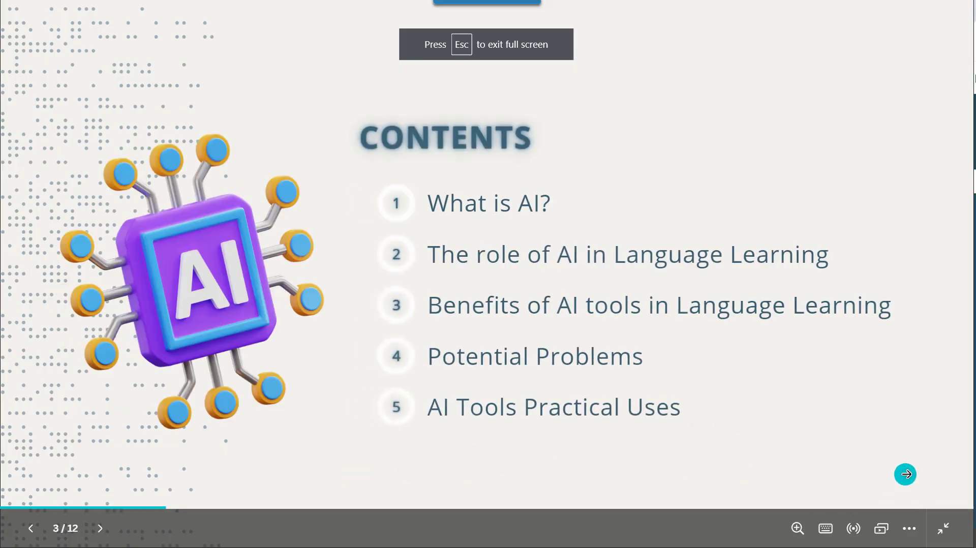
click(905, 474)
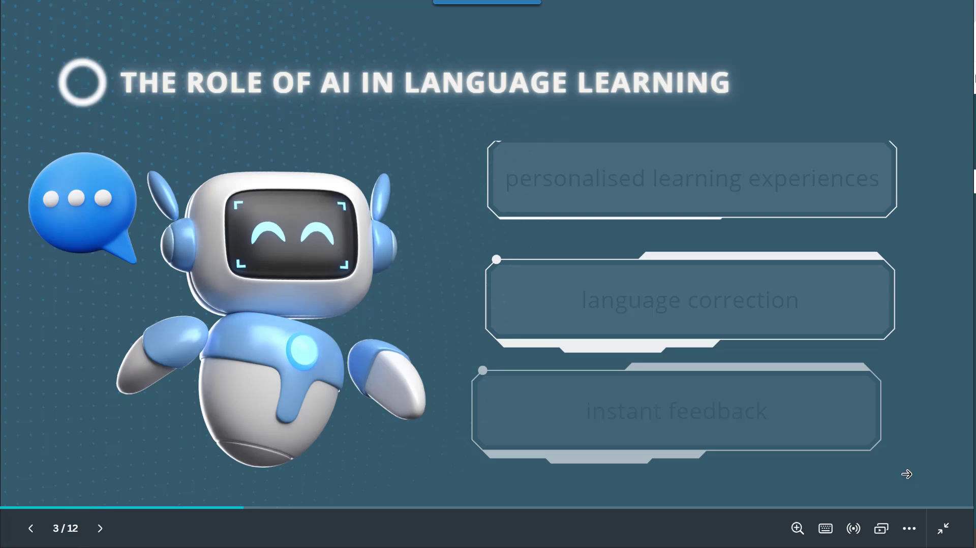